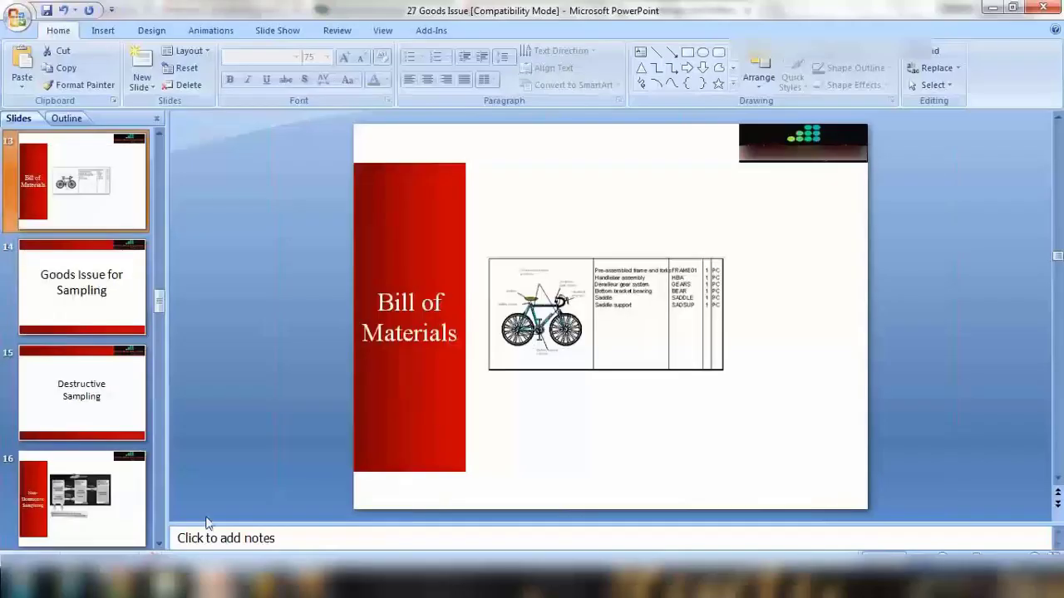
Step: Open a blank Notepad note and type the heading 'Bill of Materials (BOM)'
left_click(25, 584)
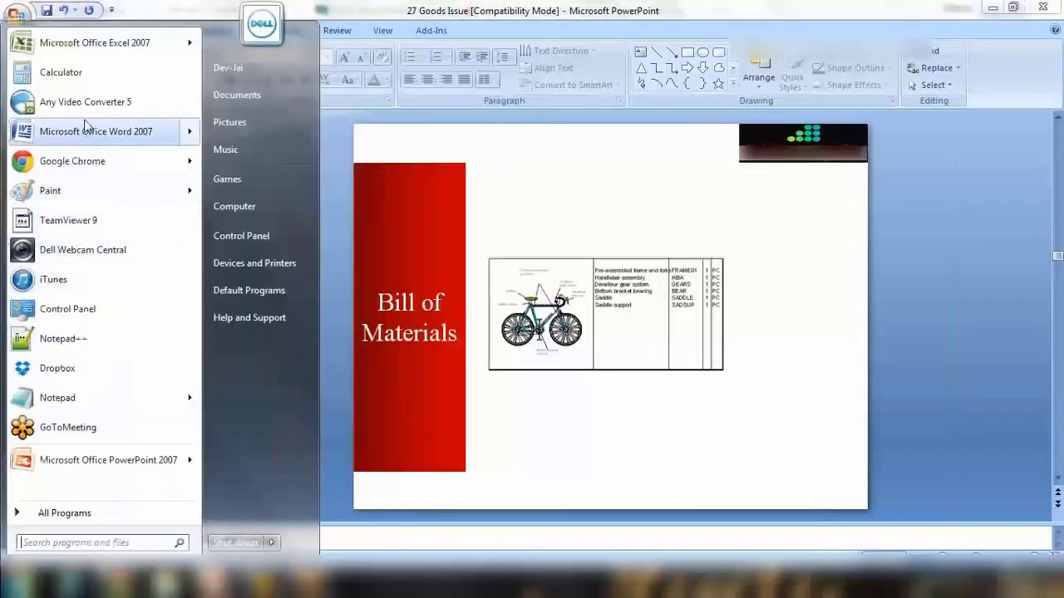
left_click(76, 398)
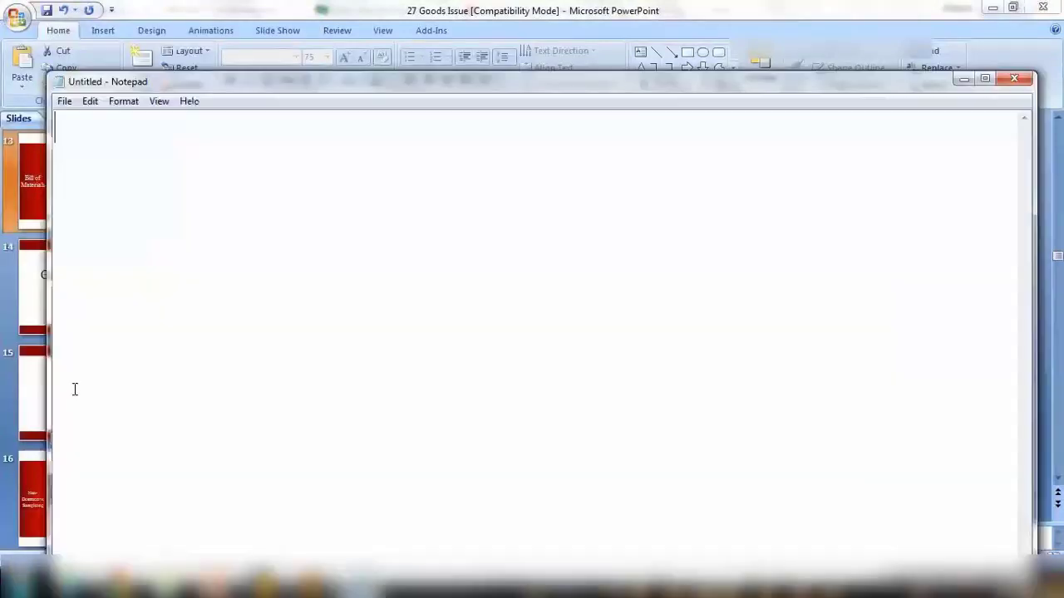
type("B")
type("ill of Mat")
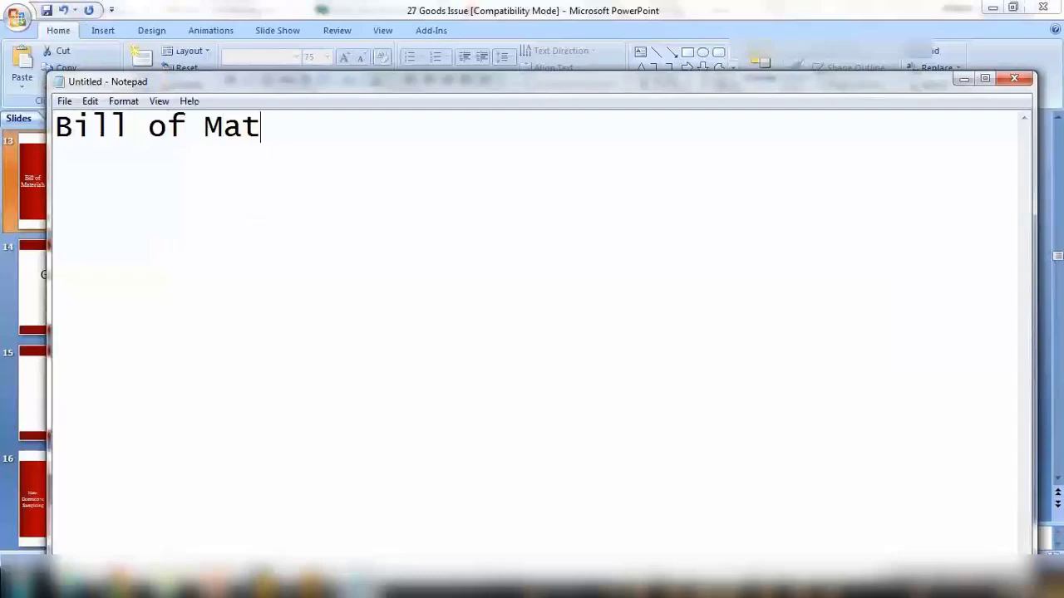
type("erials")
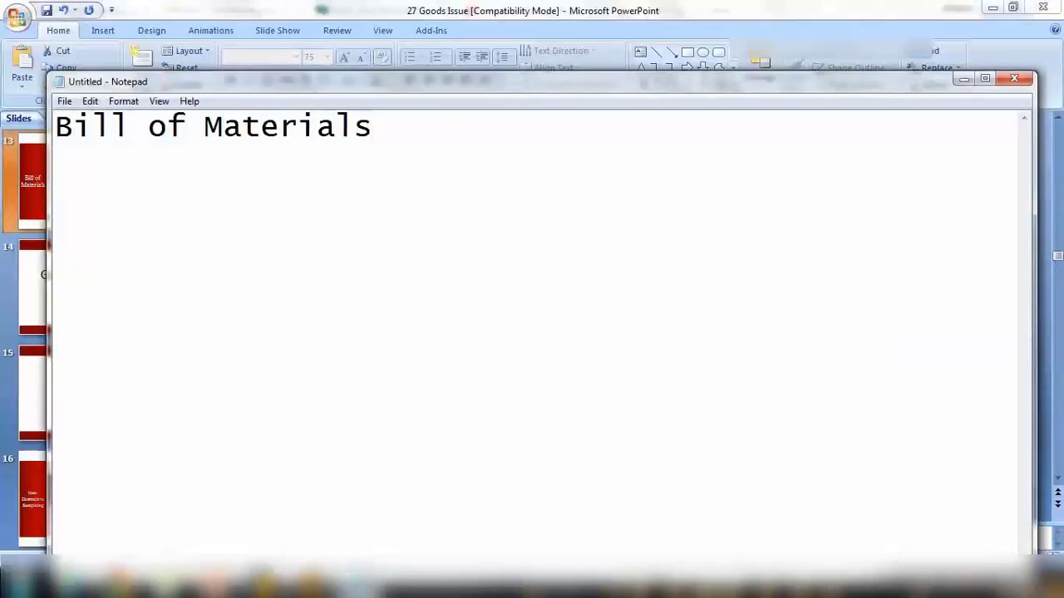
type(" (")
type("BOM)")
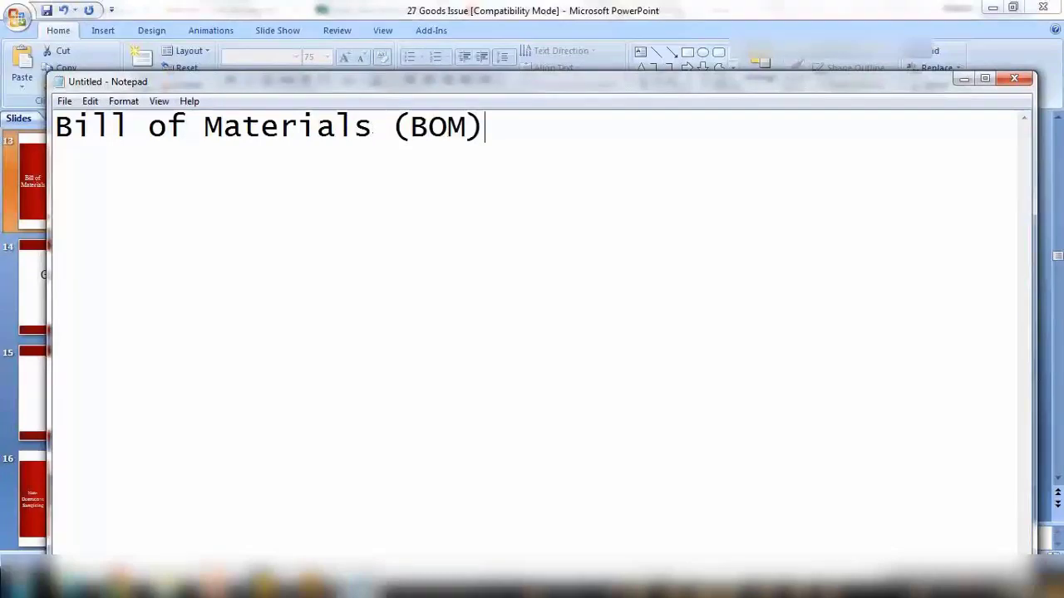
key("Return")
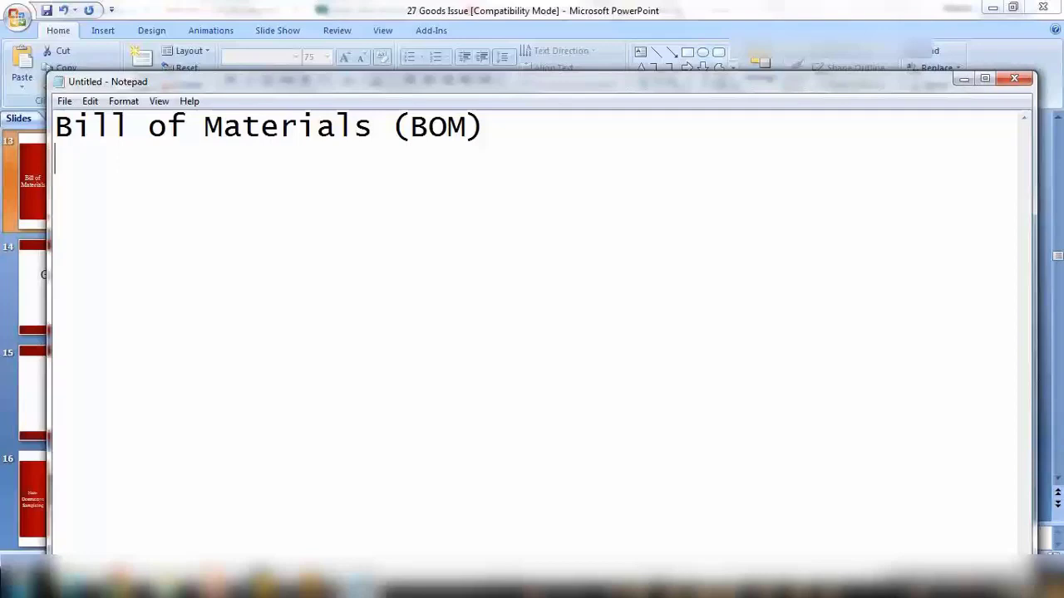
Step: Add the line '- CS01/cs02/cs03' below the heading
type("-")
type(" tra")
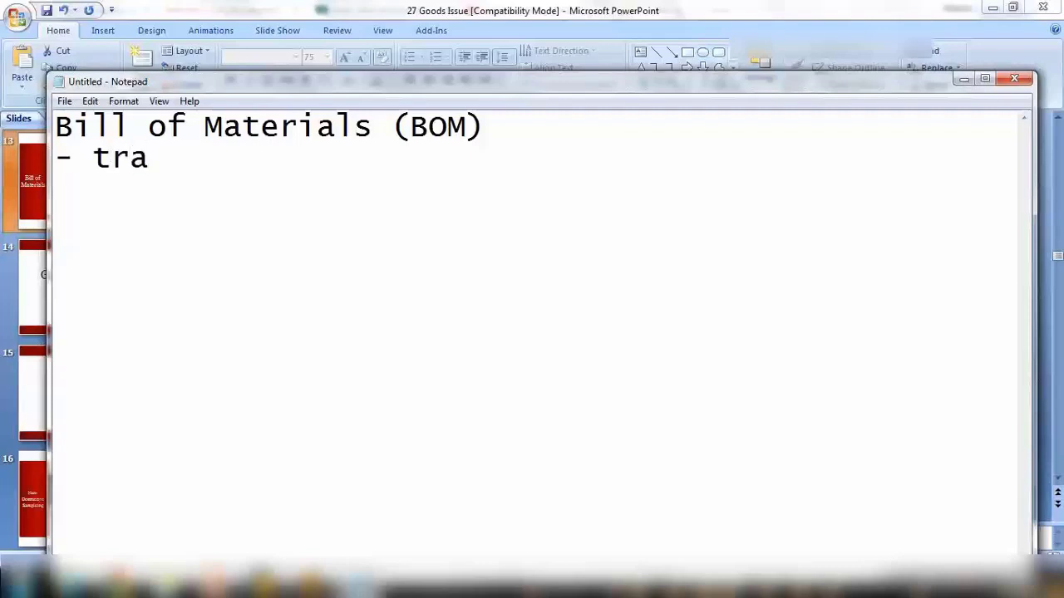
key("BackSpace")
key("BackSpace")
key("BackSpace")
type("CS")
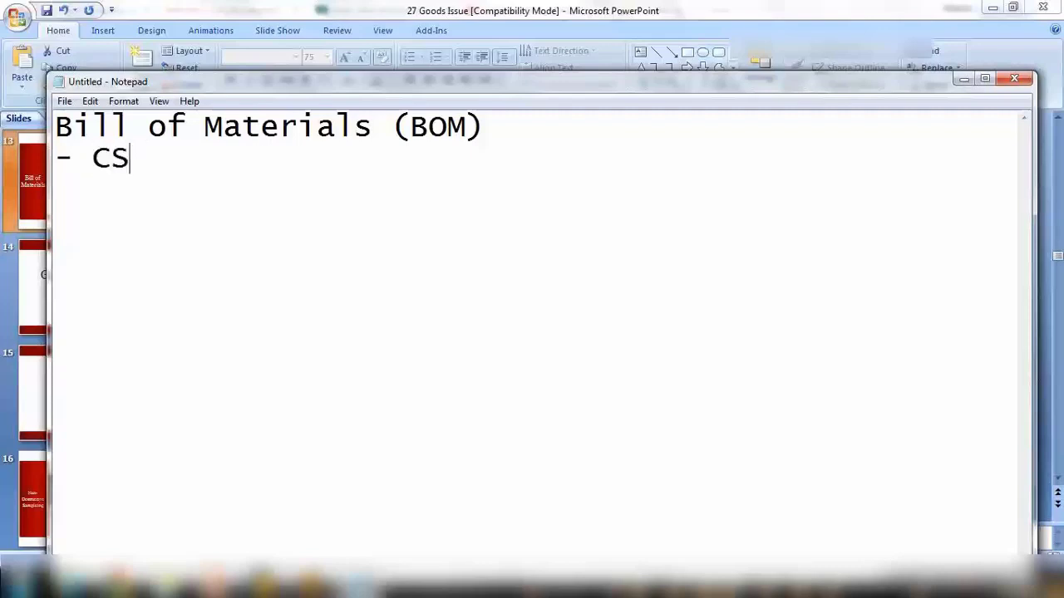
type("01")
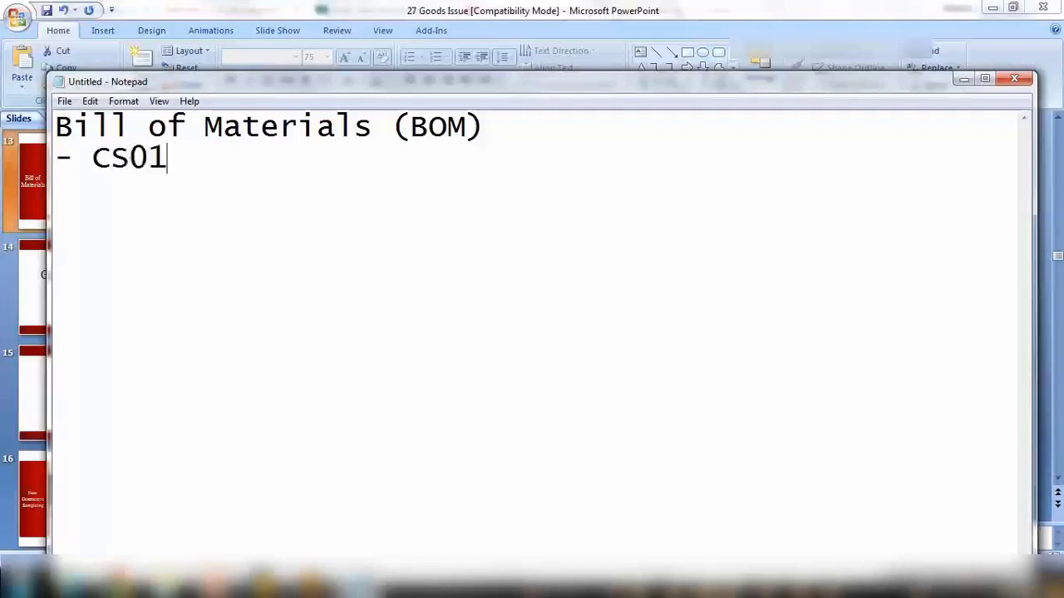
type("/cs02")
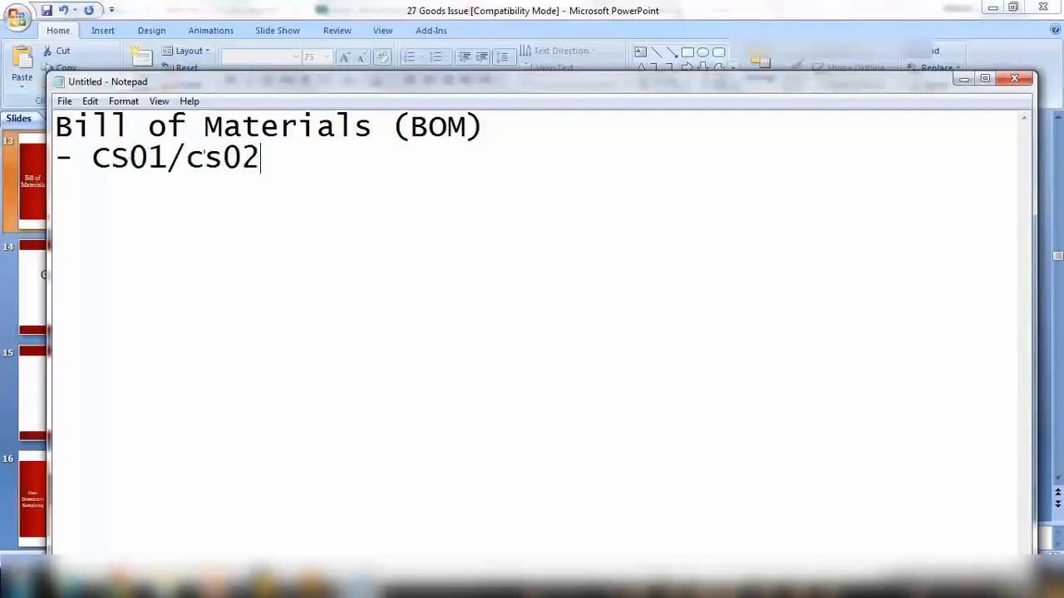
type("/cs03")
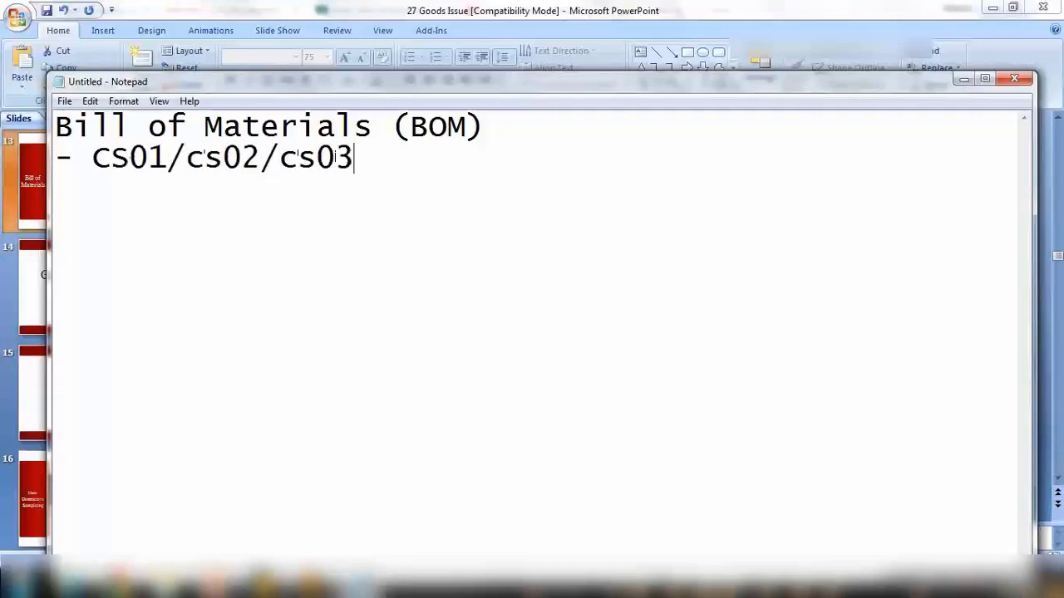
Step: Open material ABC1234 for change in MM02 from the SAP Easy Access screen
left_click(963, 79)
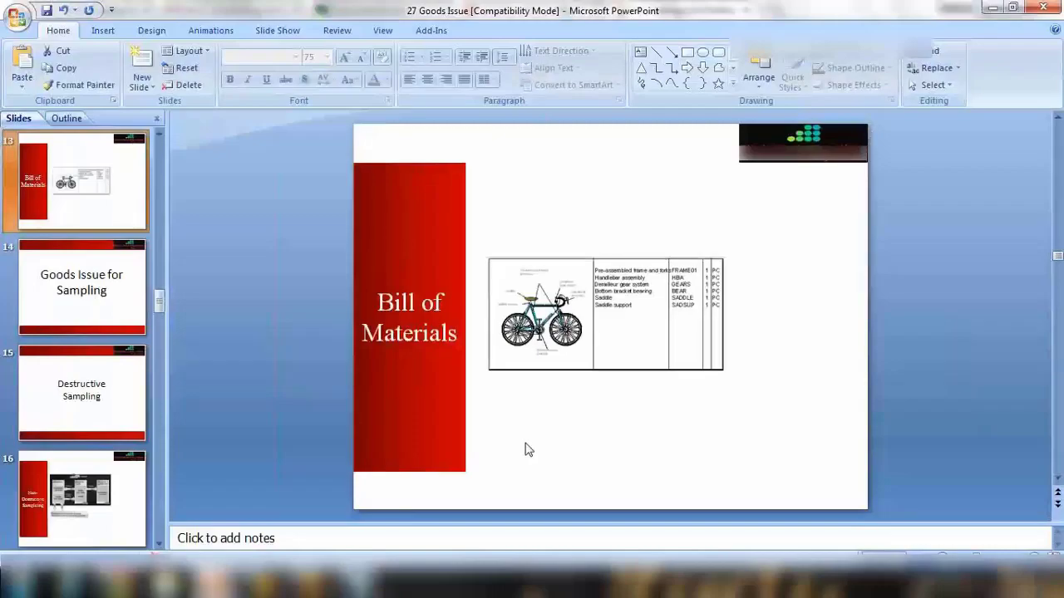
left_click(263, 582)
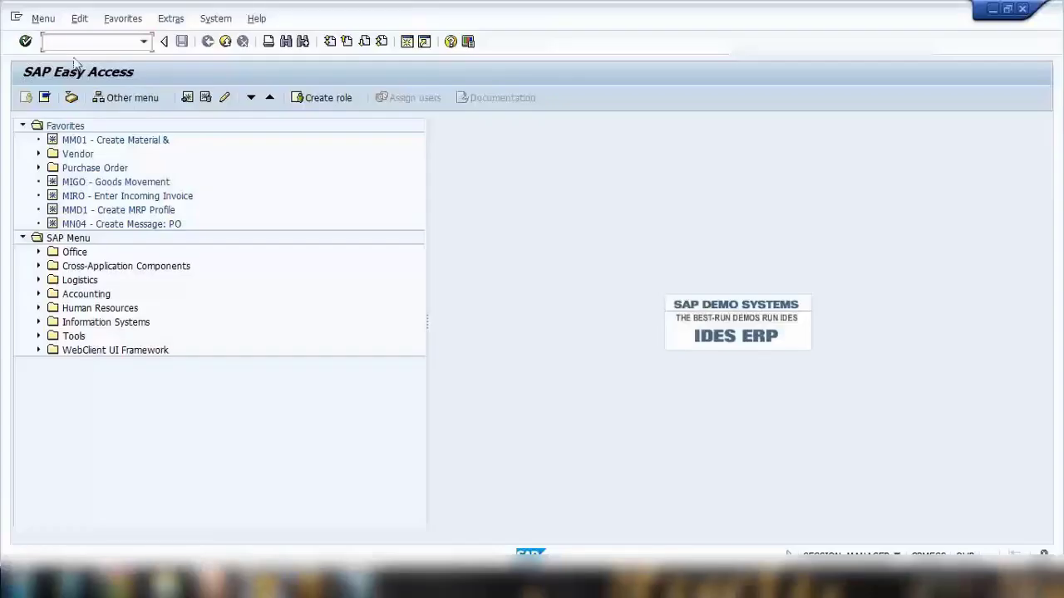
left_click(361, 582)
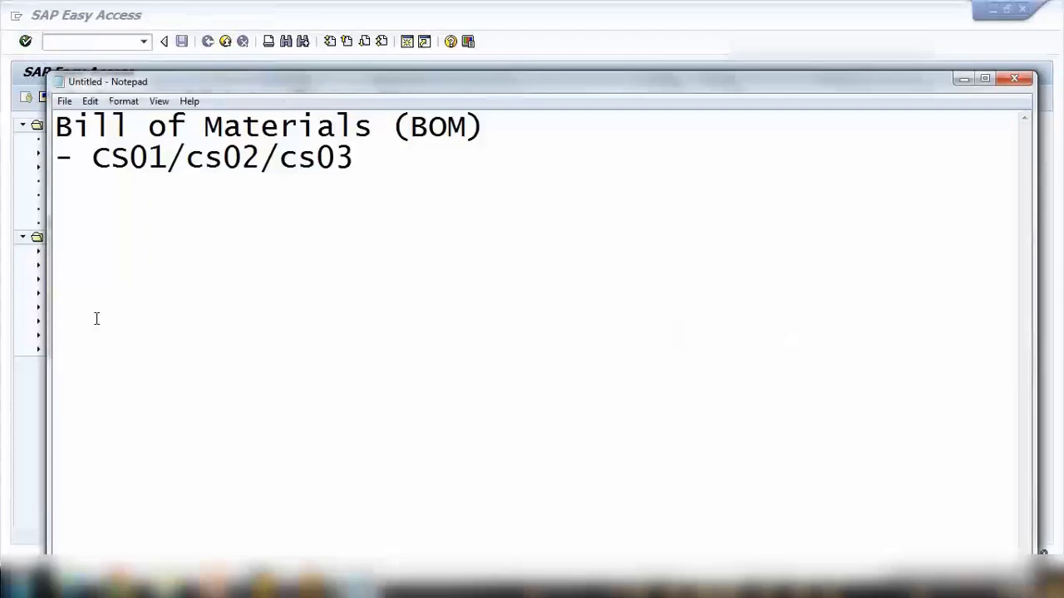
left_click(19, 388)
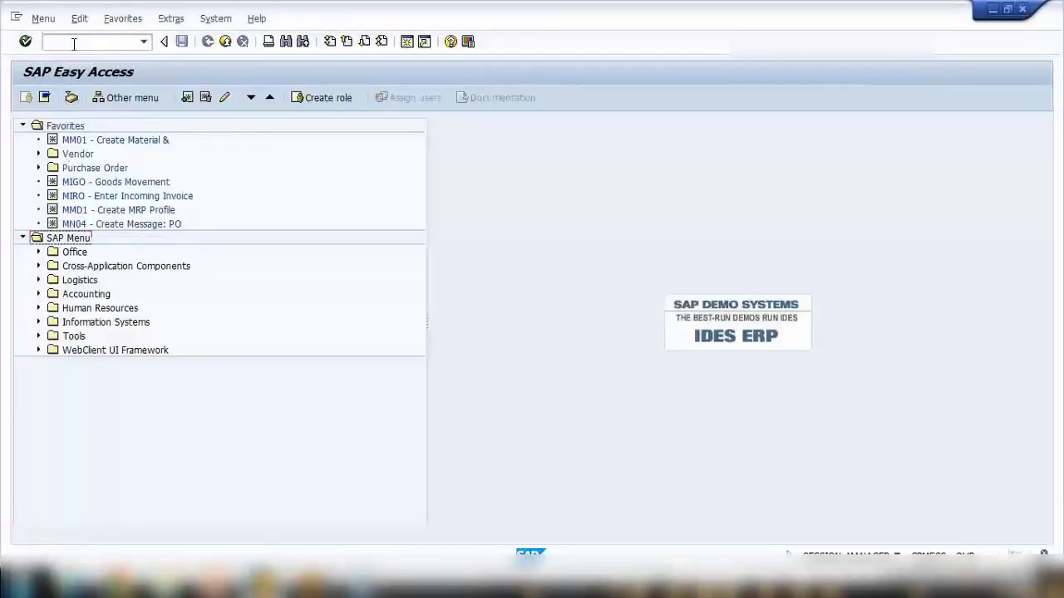
left_click(74, 45)
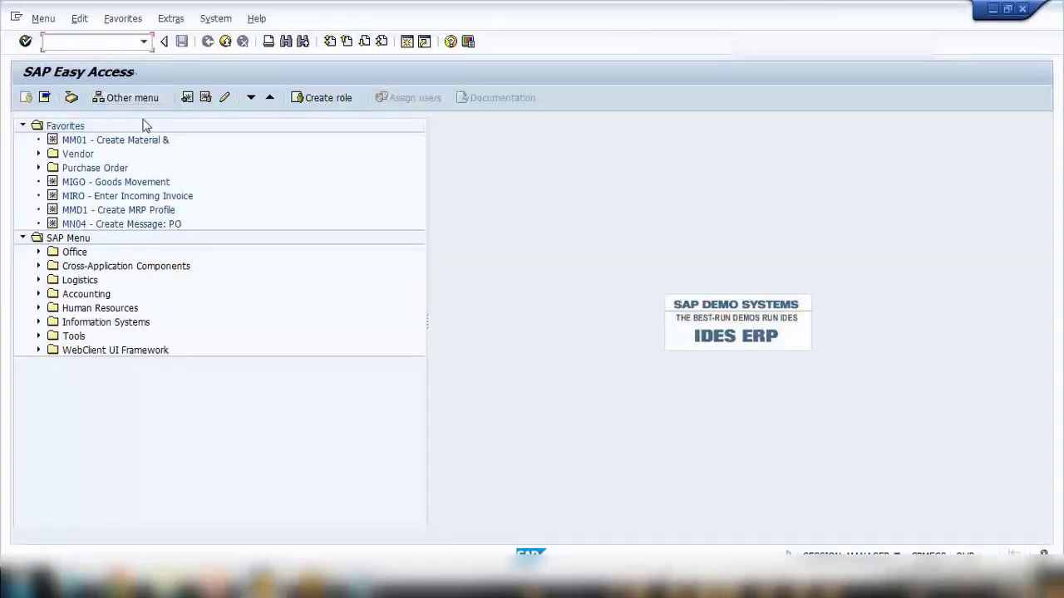
type("mm")
type("02")
key("Return")
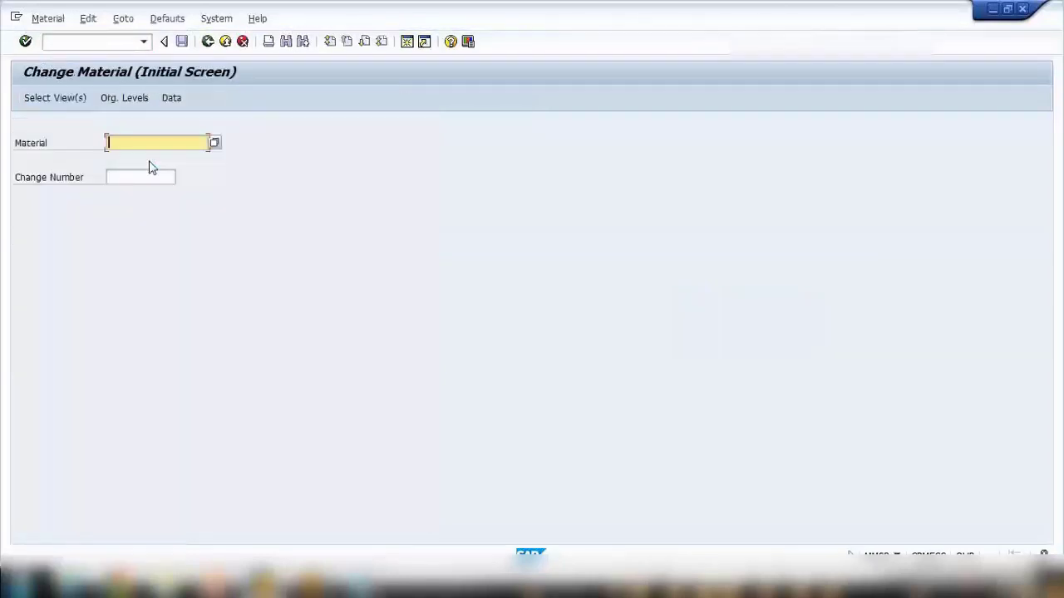
type("ab")
key("Return")
key("Return")
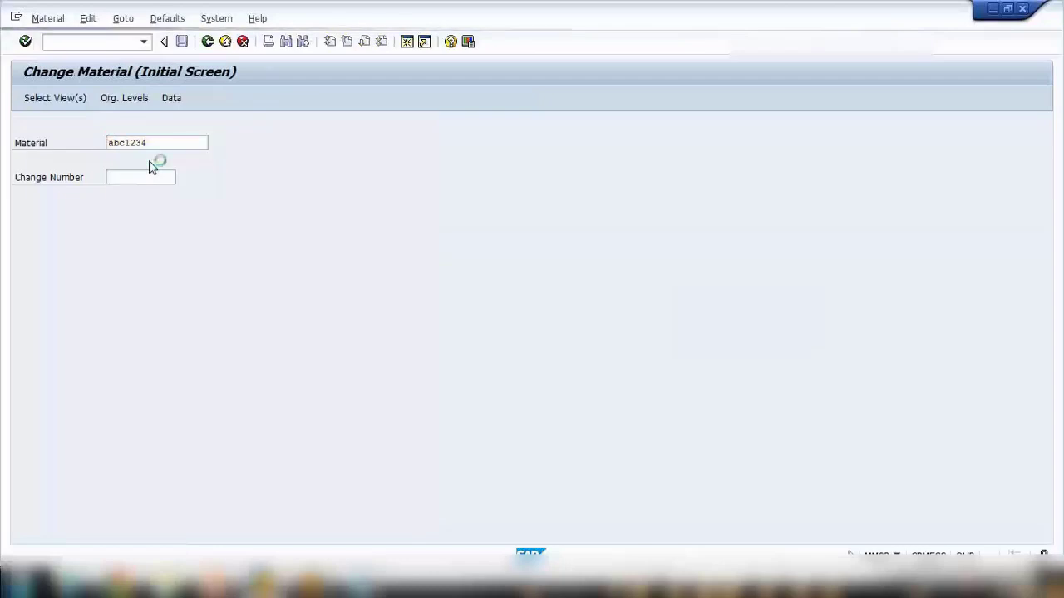
key("Return")
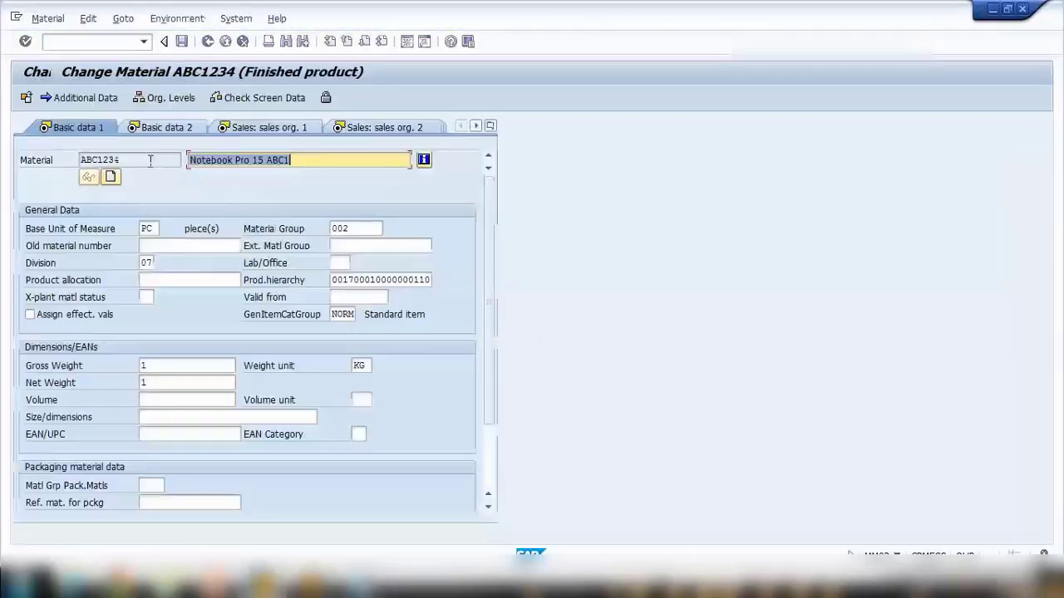
Step: Select the Notebook Pro 15 ABC1 description and material number, then bring the BOM notes back
left_click(201, 161)
key("ctrl+shift+Right")
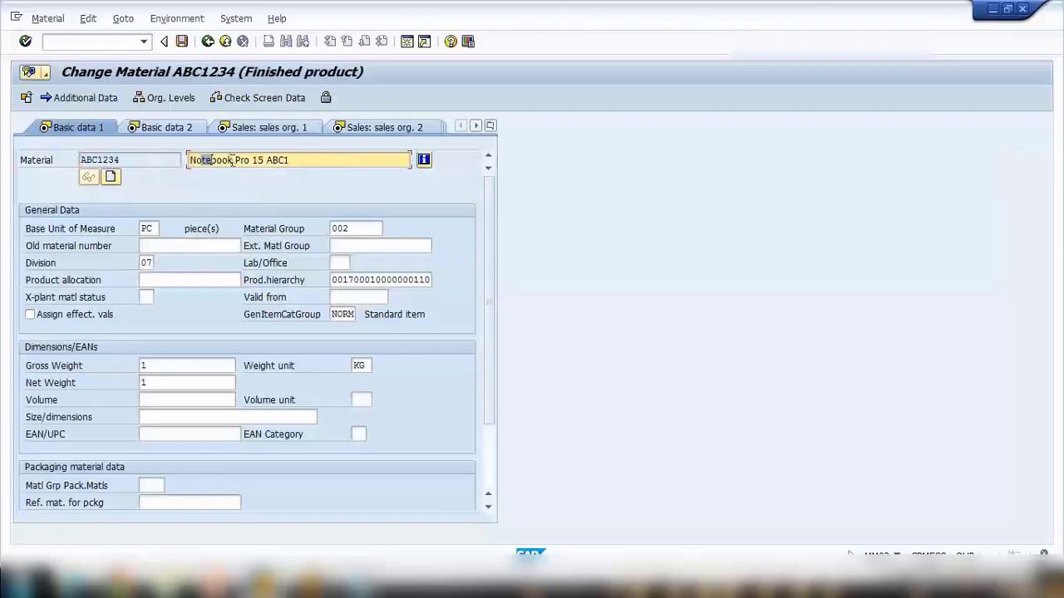
key("ctrl+shift+Right")
key("ctrl+shift+Right")
key("shift+Tab")
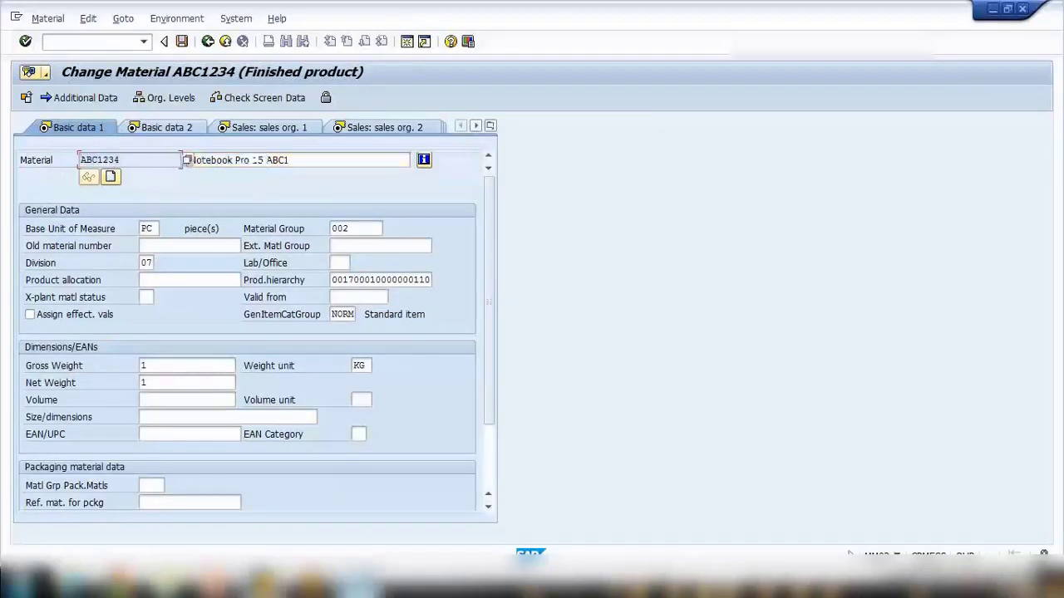
left_click(360, 587)
Step: Type 'Finish product - ABC1234' followed by '=> Mouse', '=> Keyboard' and '=> ......' lines
key("Return")
key("Return")
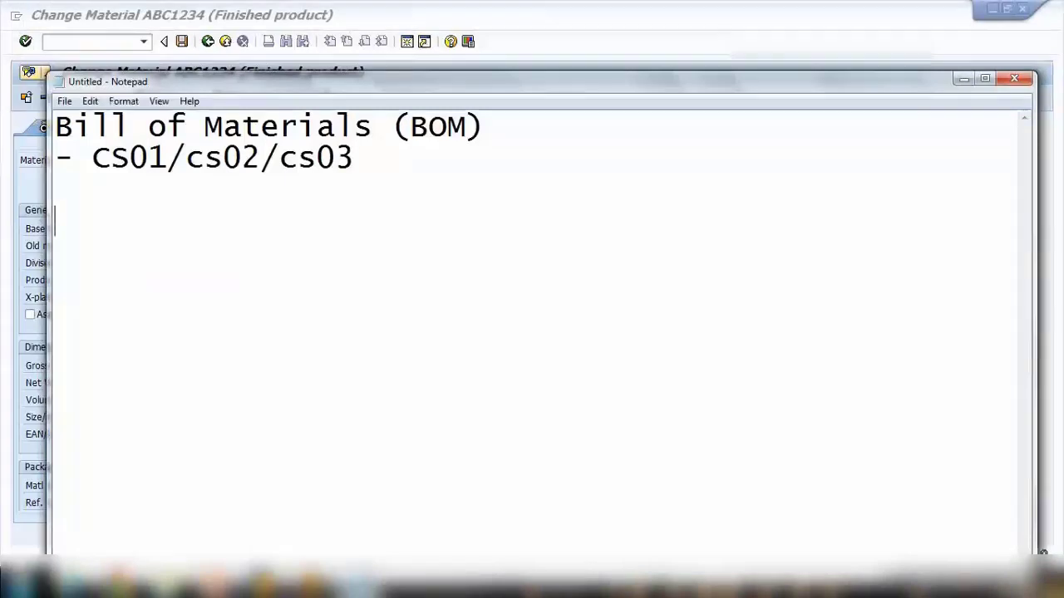
type("Fini")
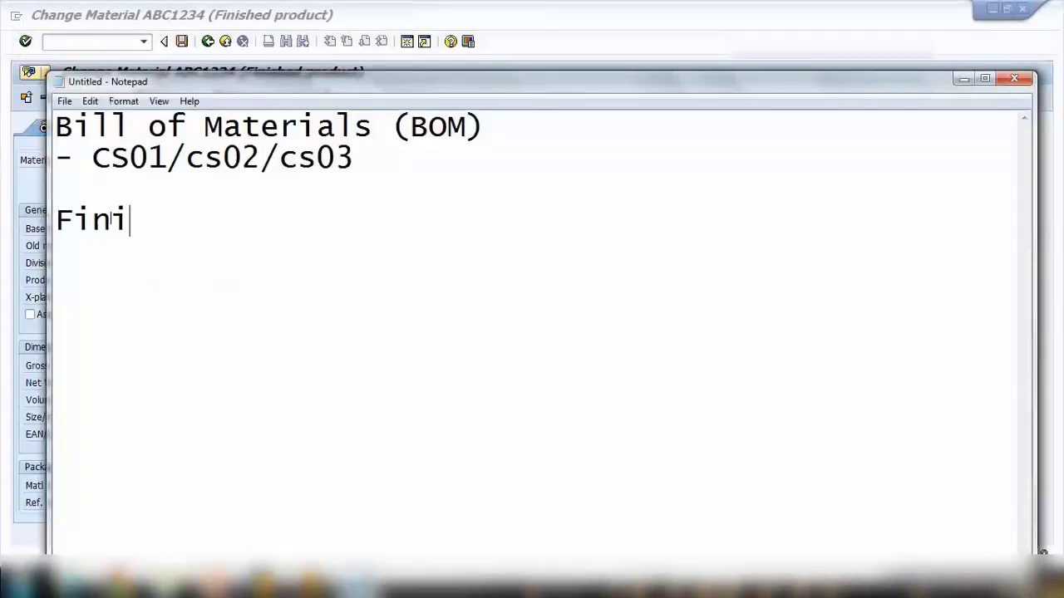
type("sh ")
type("product -")
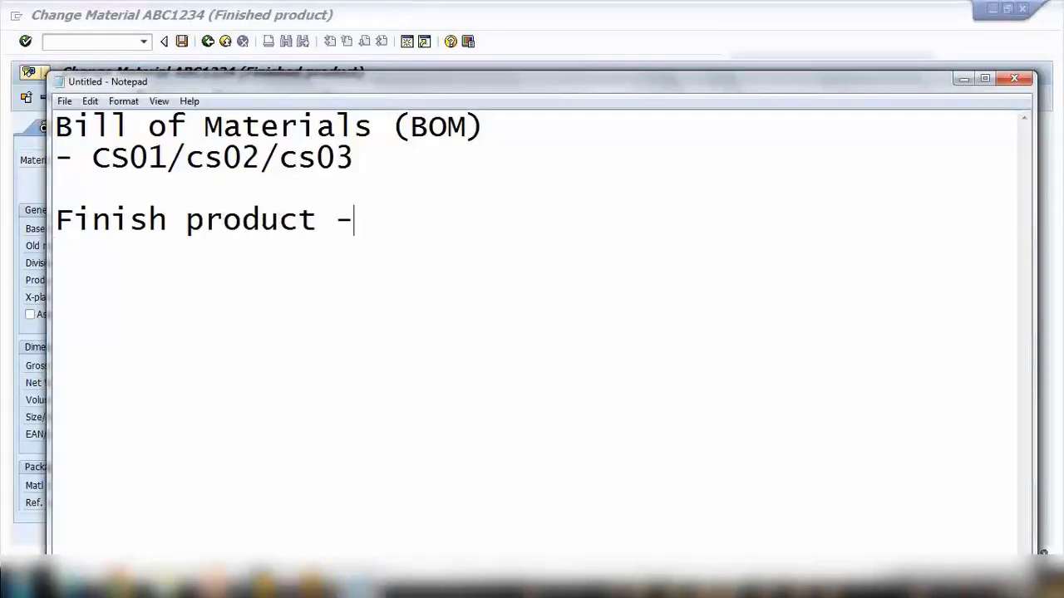
type(" ABC1234")
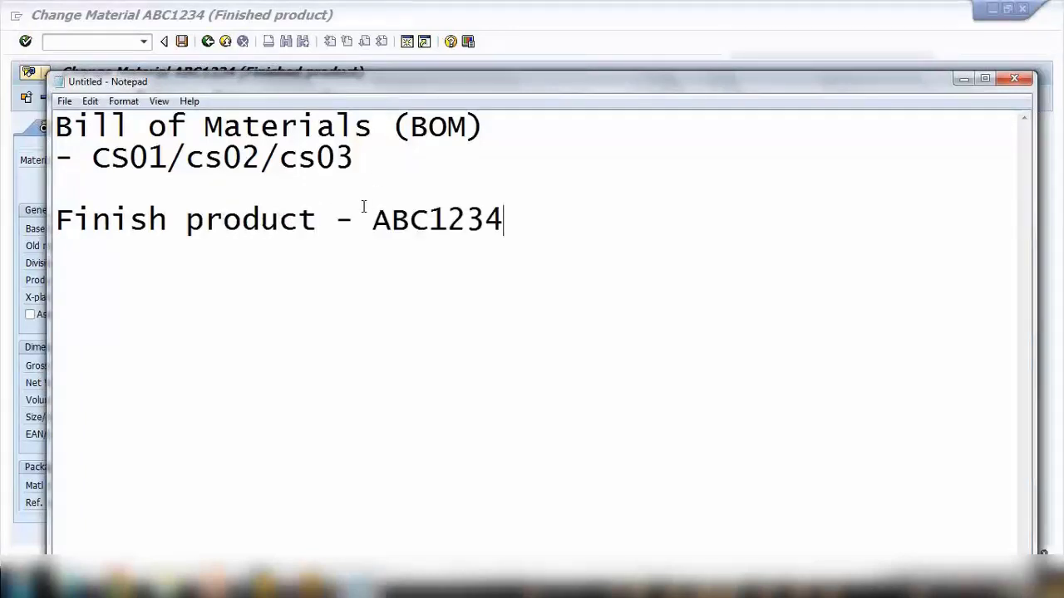
key("Return")
type("=")
type(">")
type("Mous")
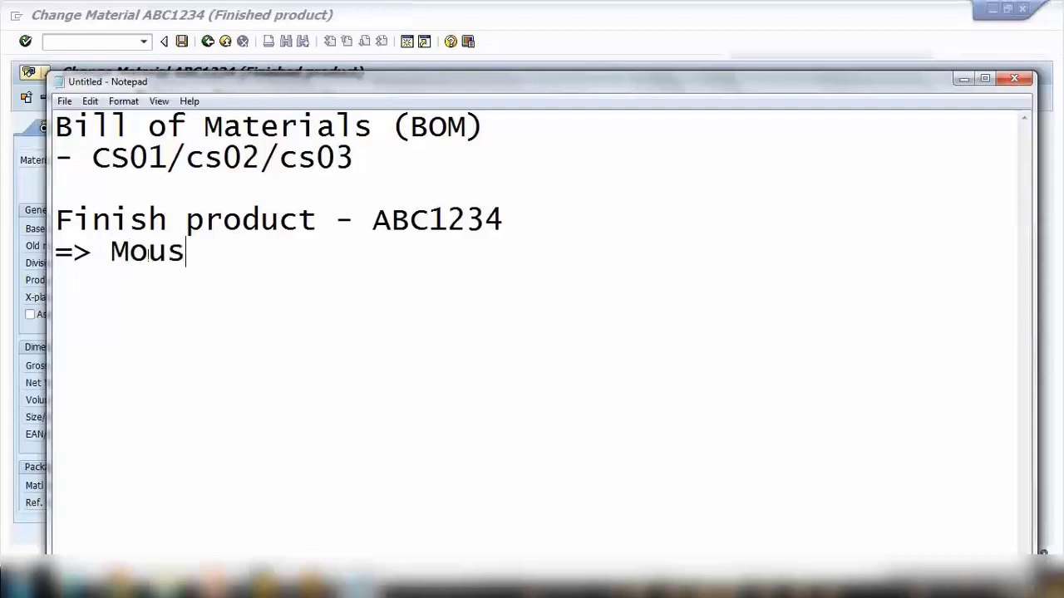
type("e")
key("Return")
type(">")
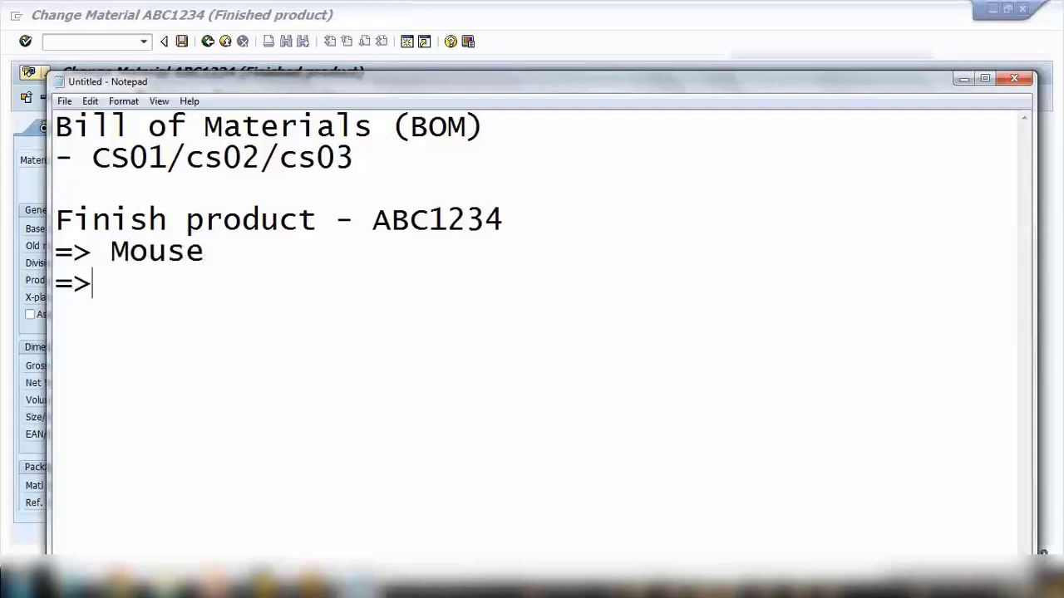
type(" Keyb")
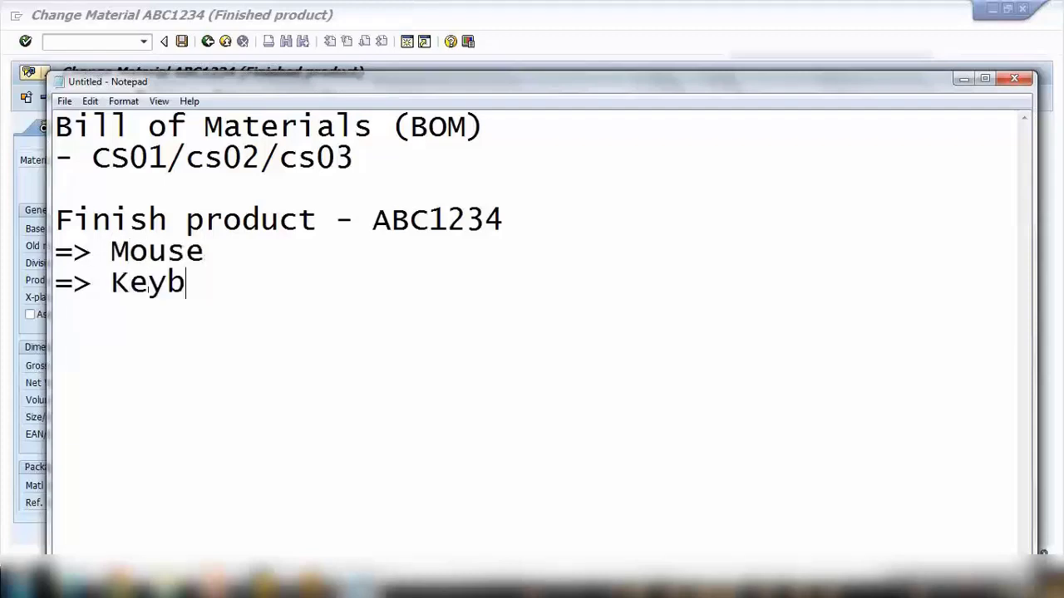
type("oard")
key("Return")
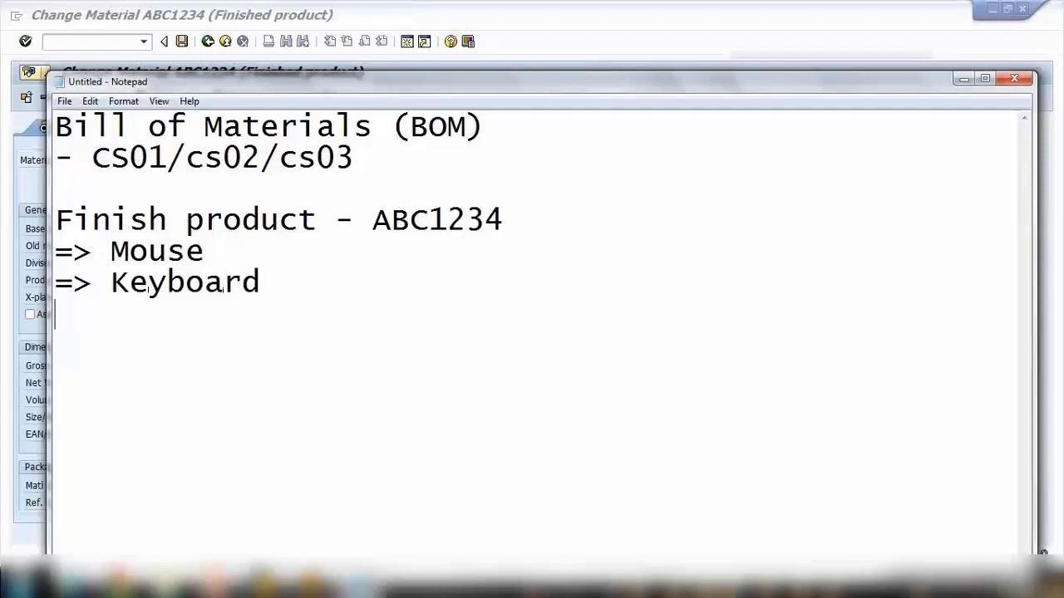
type("=> ")
type("......")
Step: Highlight ABC1234, Mouse, Keyboard and CS01 in the note, then return to SAP
left_click_drag(376, 221, 499, 221)
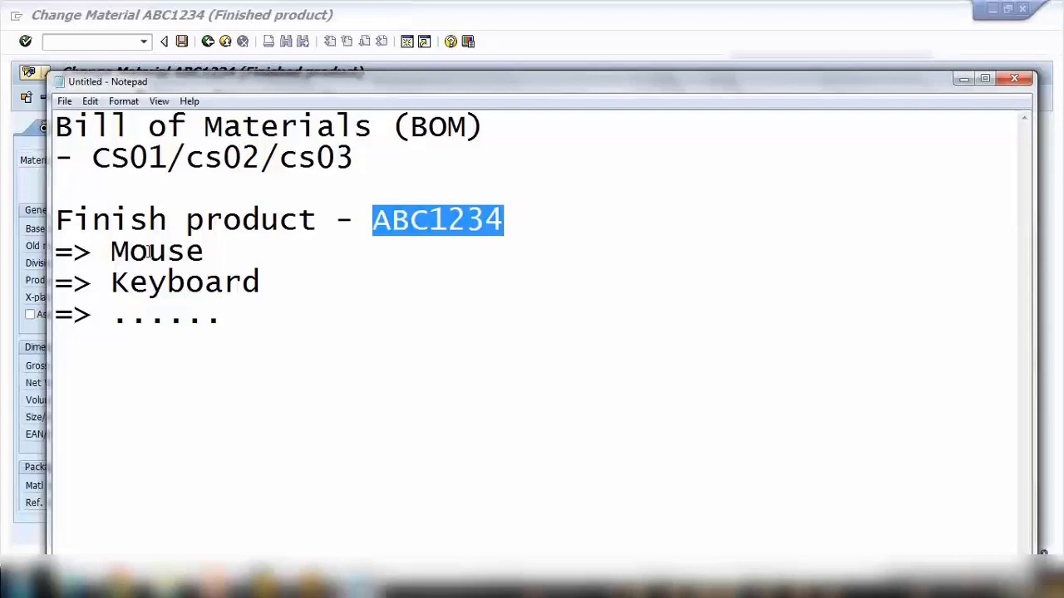
left_click_drag(113, 252, 212, 254)
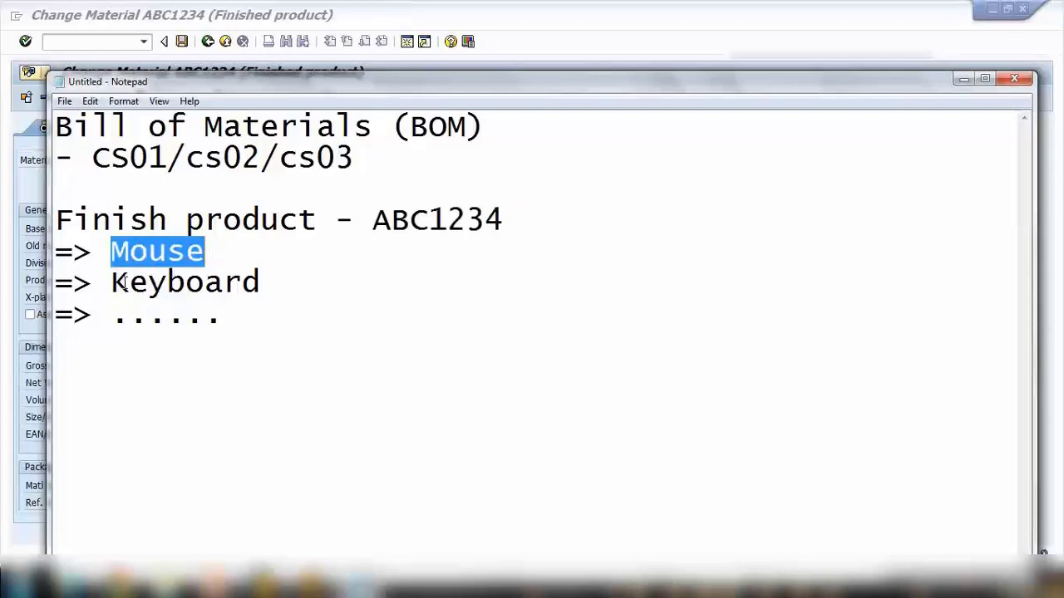
left_click_drag(114, 281, 223, 283)
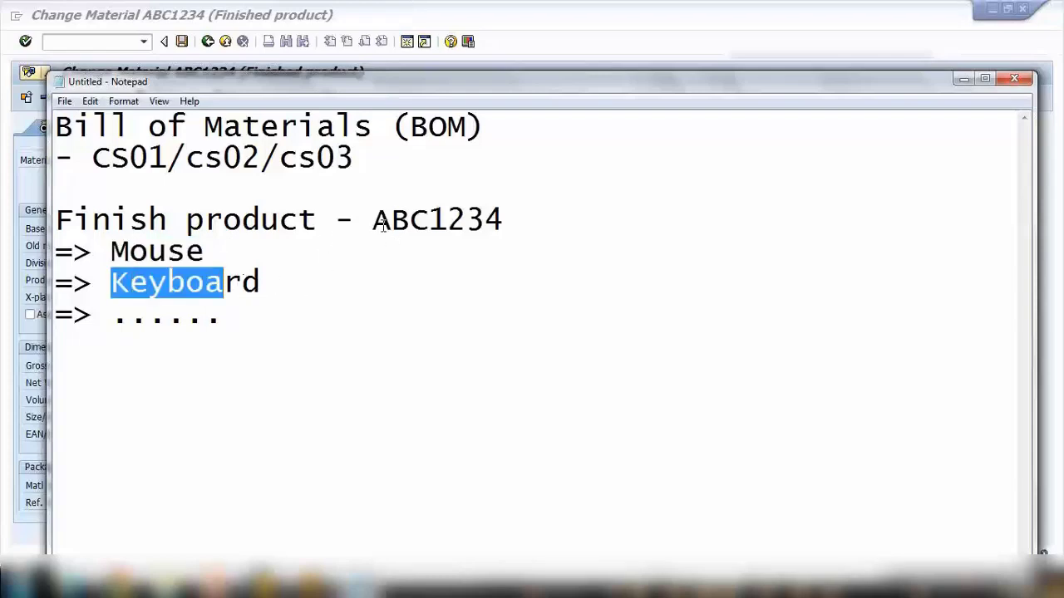
left_click_drag(382, 225, 510, 216)
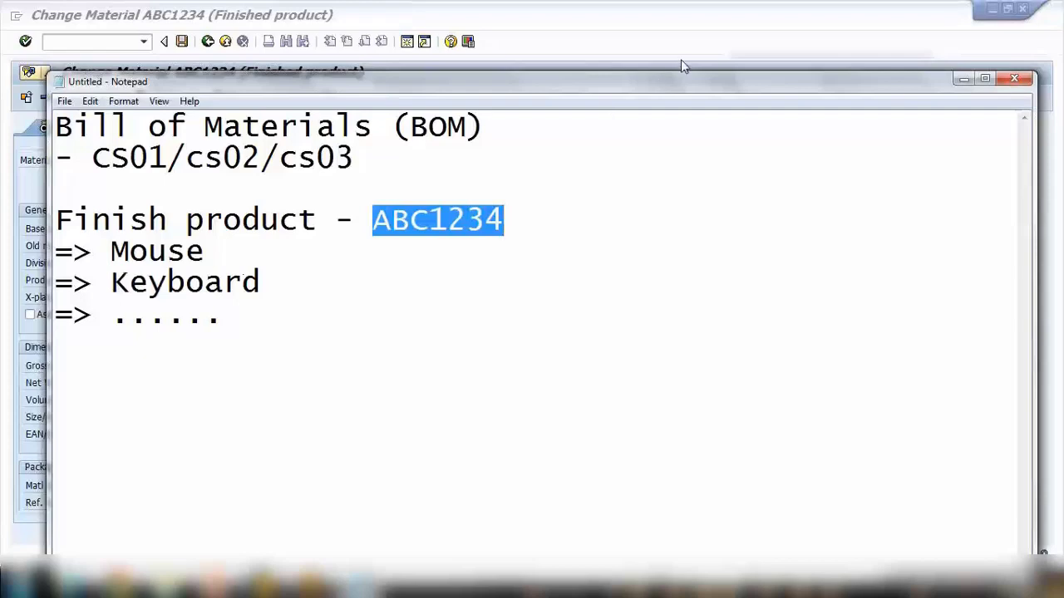
left_click_drag(105, 156, 186, 156)
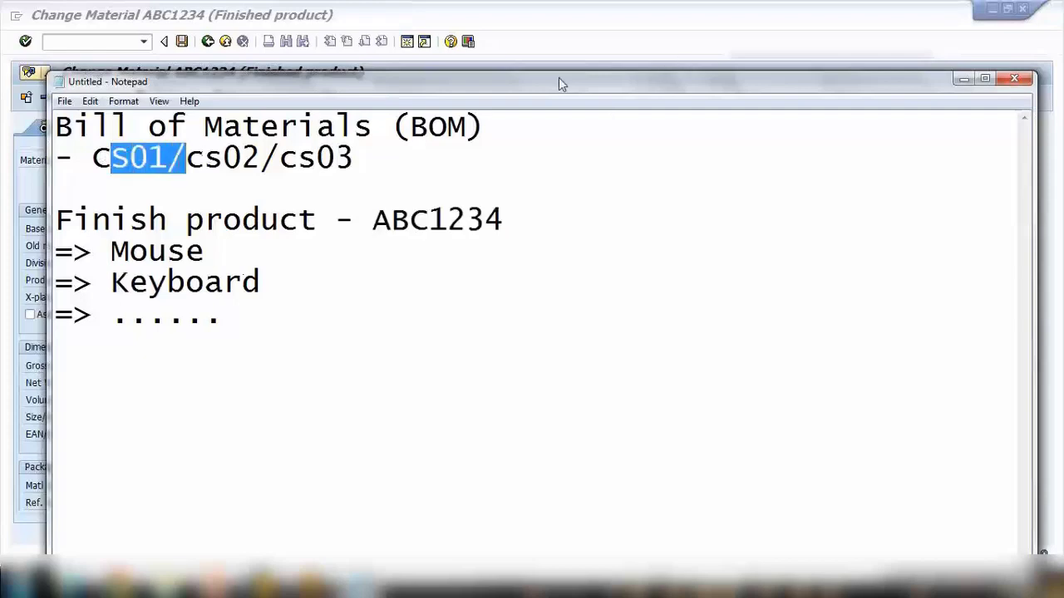
left_click(94, 58)
Step: Start CS01 for material ABC1234 with plant 1000 and list the BOM usage values
left_click(90, 43)
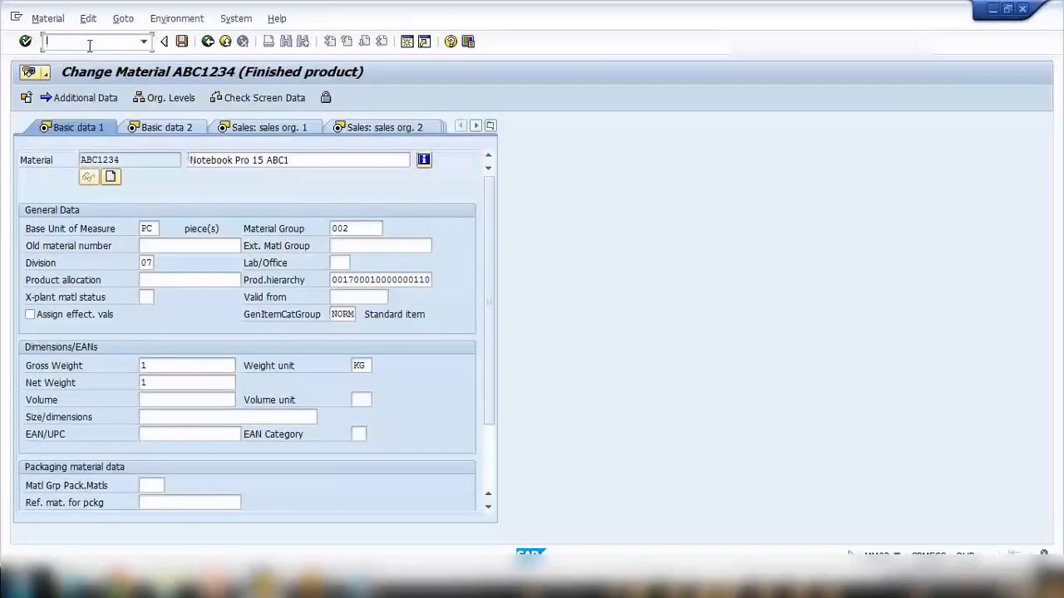
type("/ncs01")
key("Return")
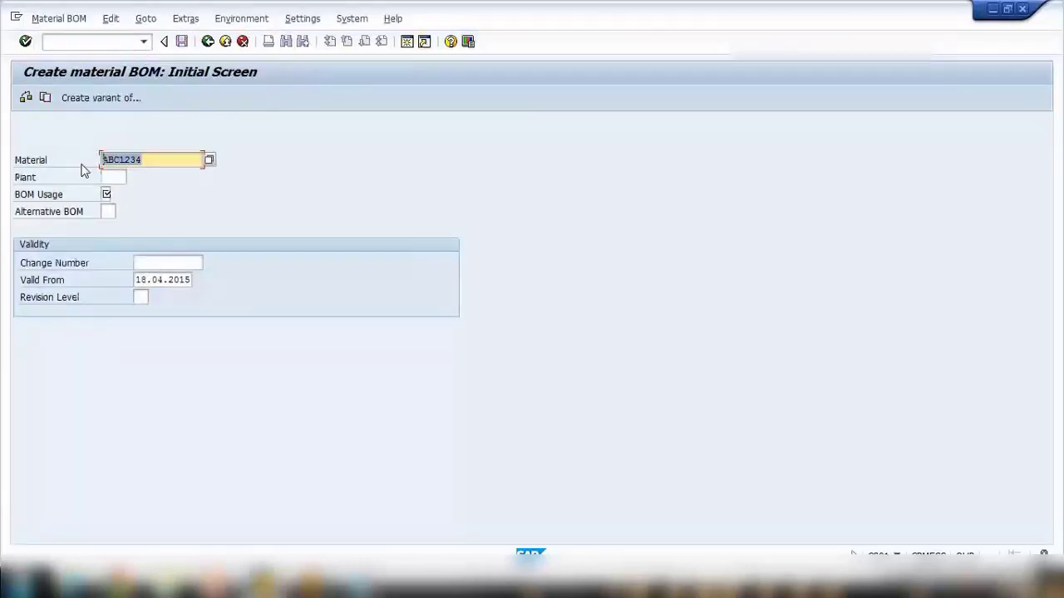
left_click(110, 179)
type("10")
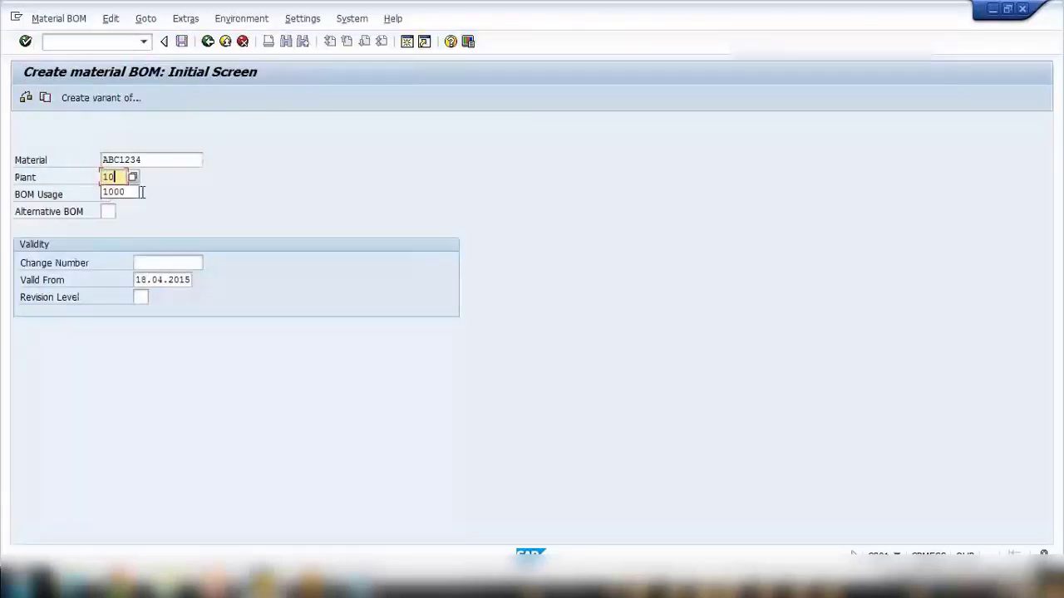
type("00")
left_click(107, 195)
type("1")
key("Return")
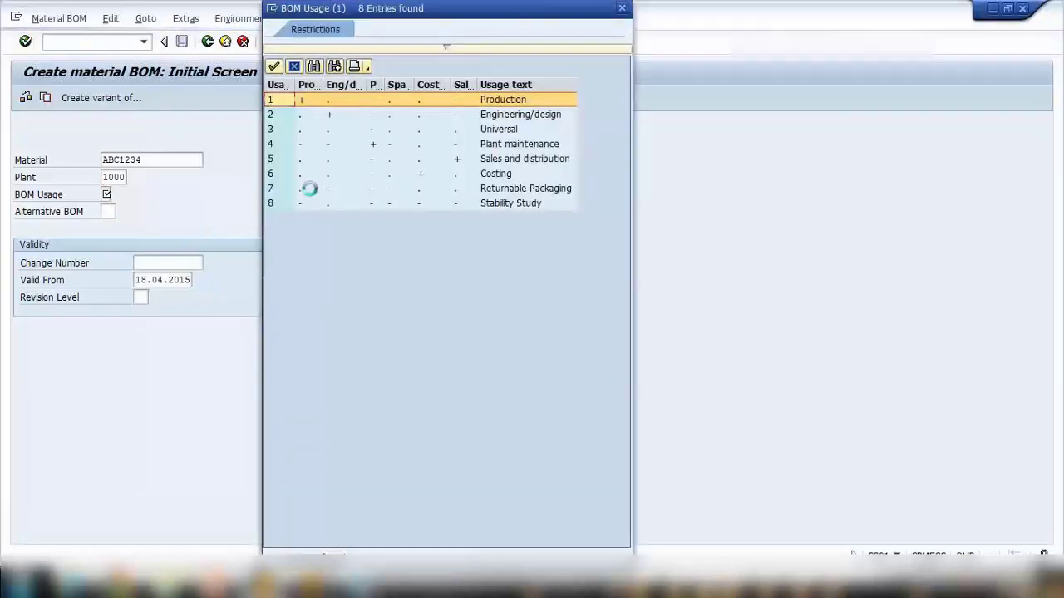
Step: Compare Production and Sales and distribution, then choose Production (1) as BOM usage
left_click(495, 103)
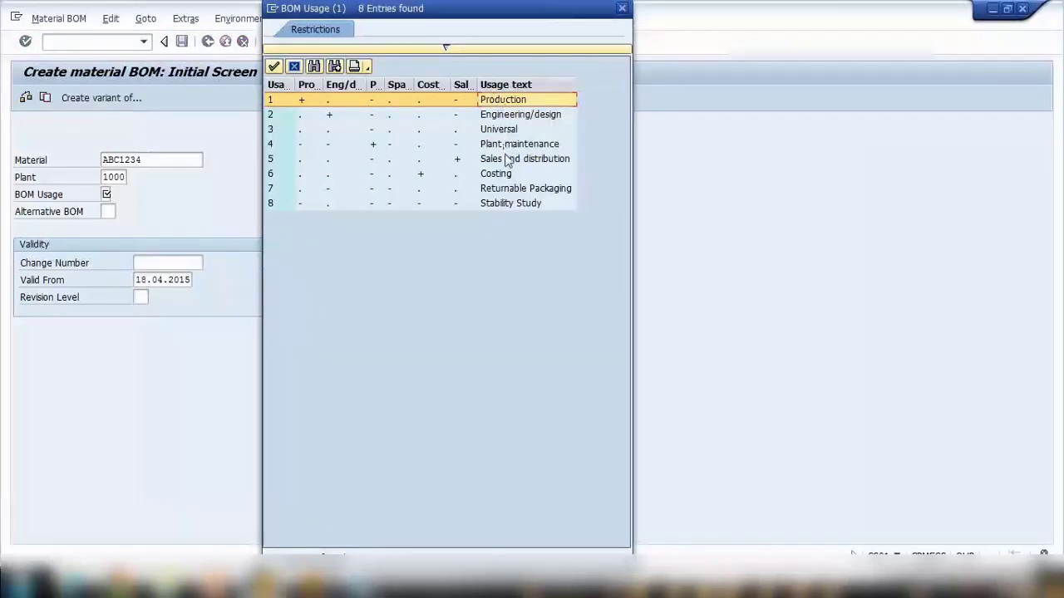
left_click(507, 160)
left_click(502, 102)
double_click(483, 101)
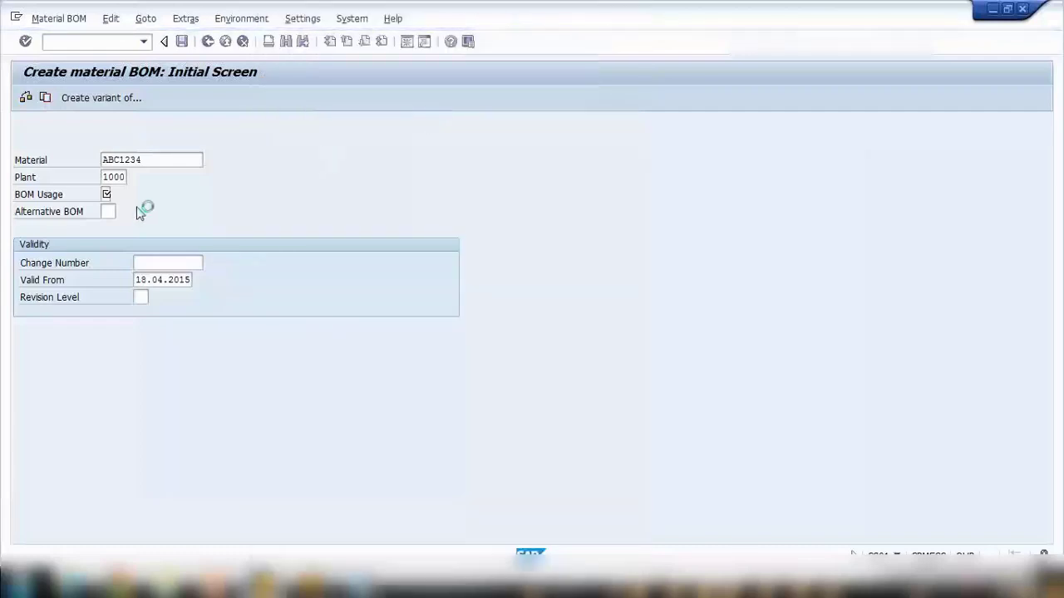
Step: Continue to the item overview and enter keyboard_gs as the first component
key("Return")
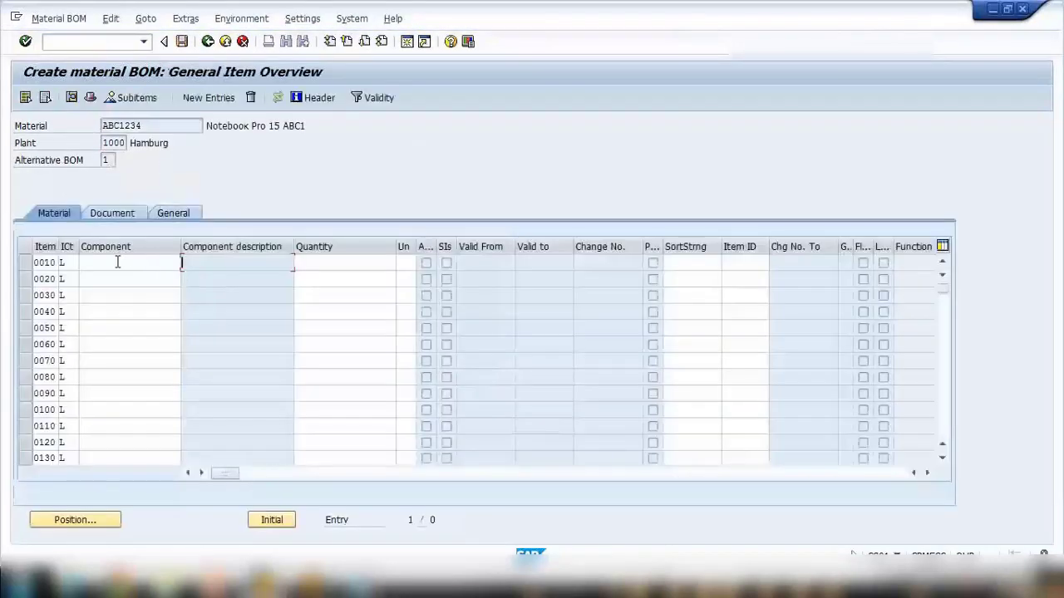
left_click(127, 266)
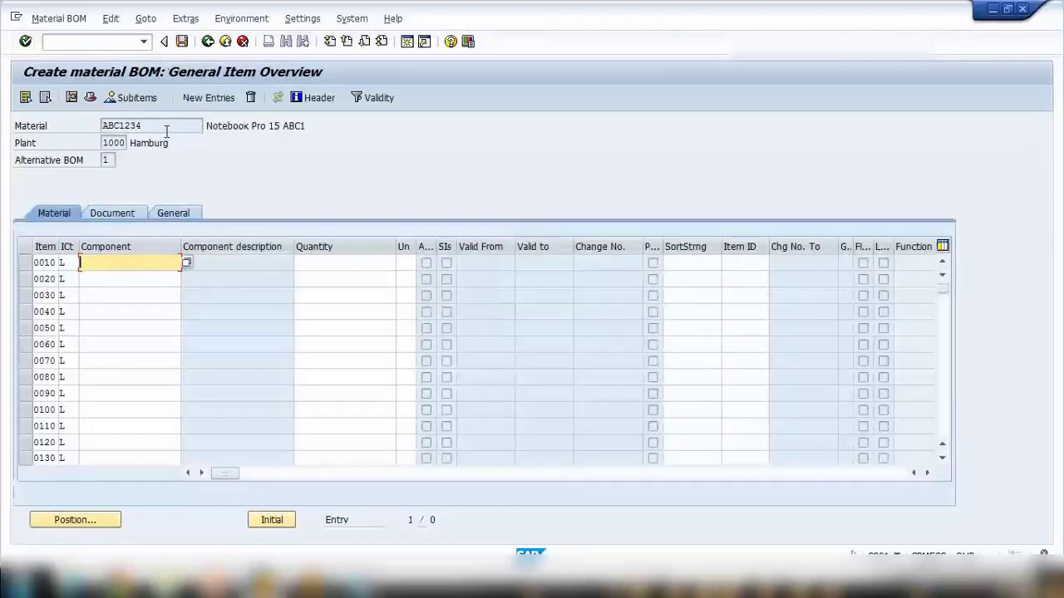
left_click_drag(166, 131, 85, 135)
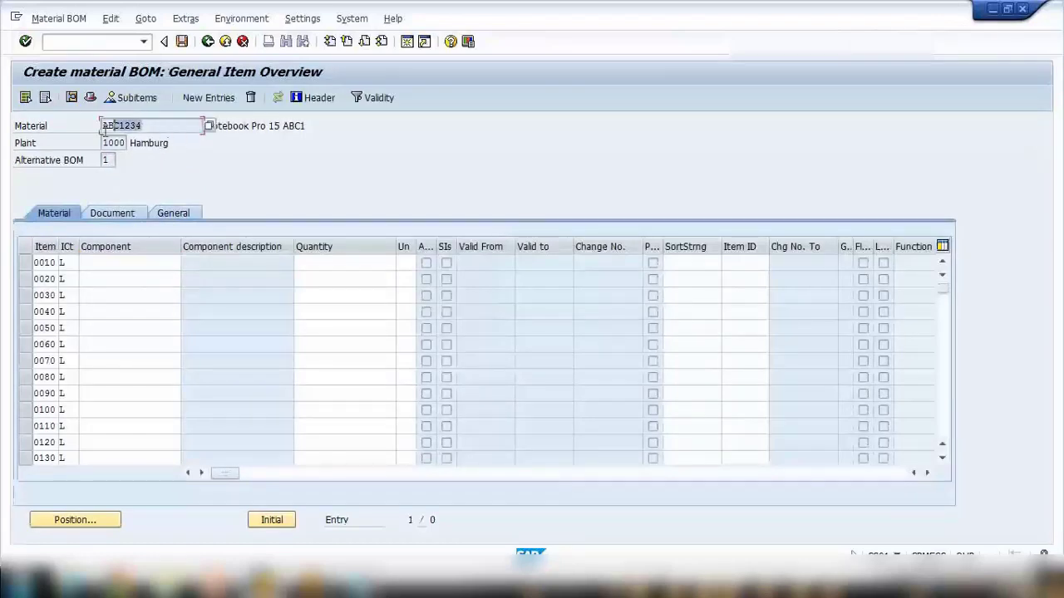
left_click(101, 260)
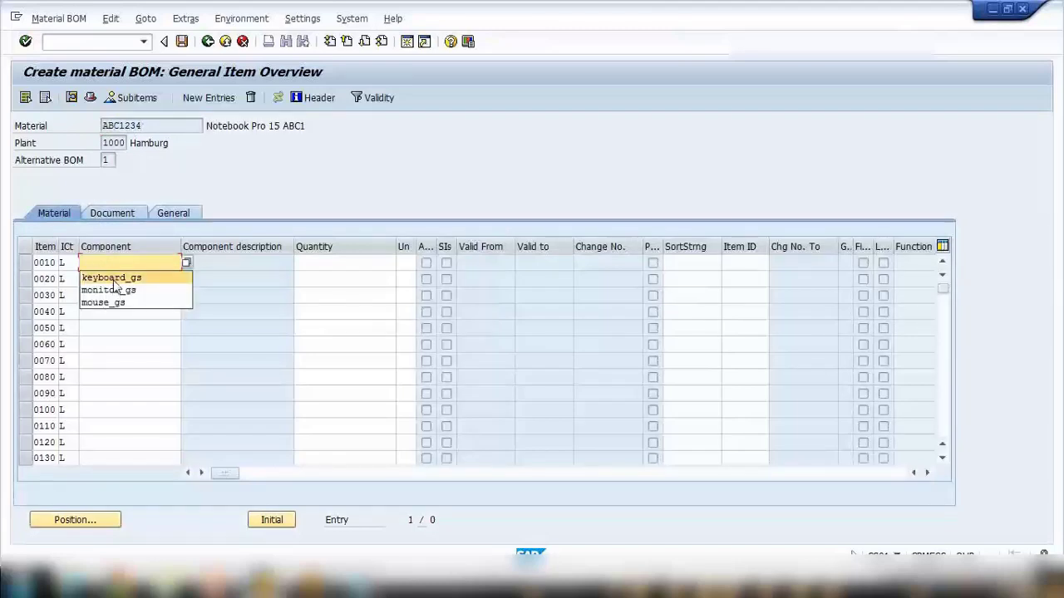
left_click(115, 279)
left_click(323, 261)
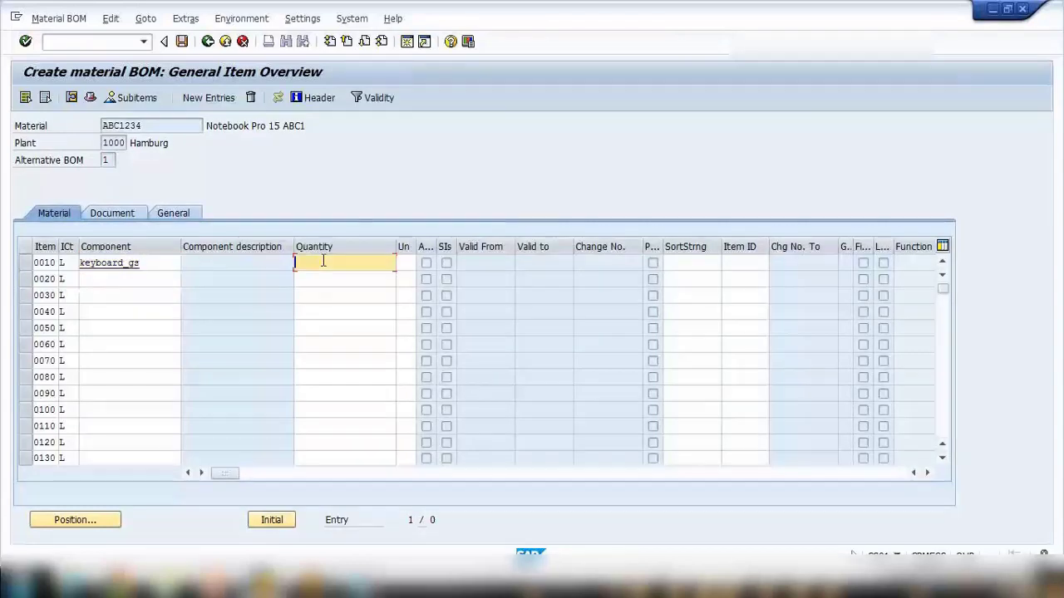
Step: Add monitor_gs and mouse_gs as further components, each with quantity 1
left_click(144, 283)
left_click(133, 305)
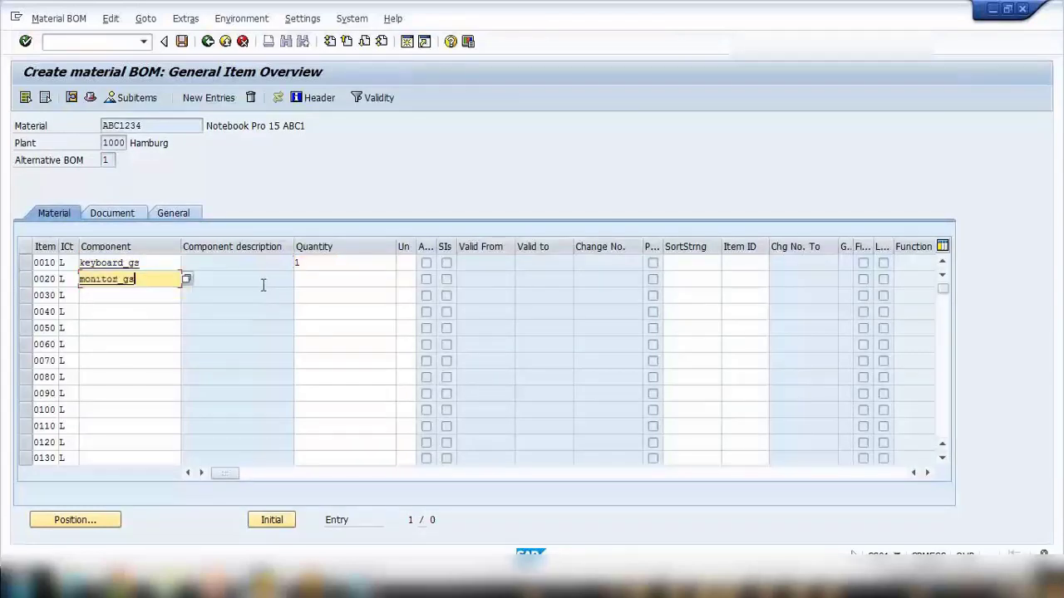
left_click(309, 281)
type("1")
left_click(138, 294)
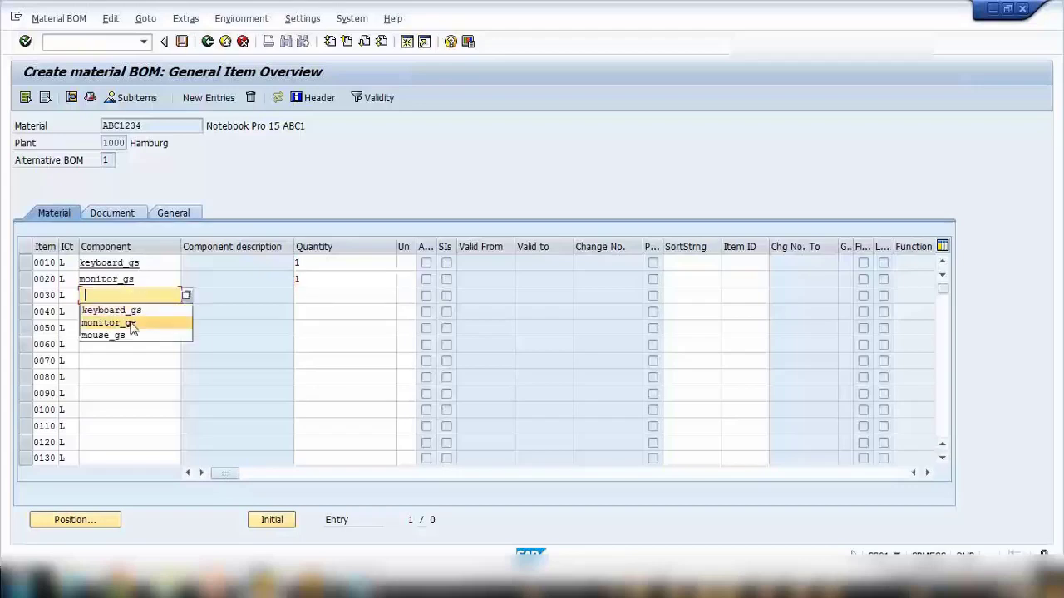
left_click(130, 332)
left_click(305, 294)
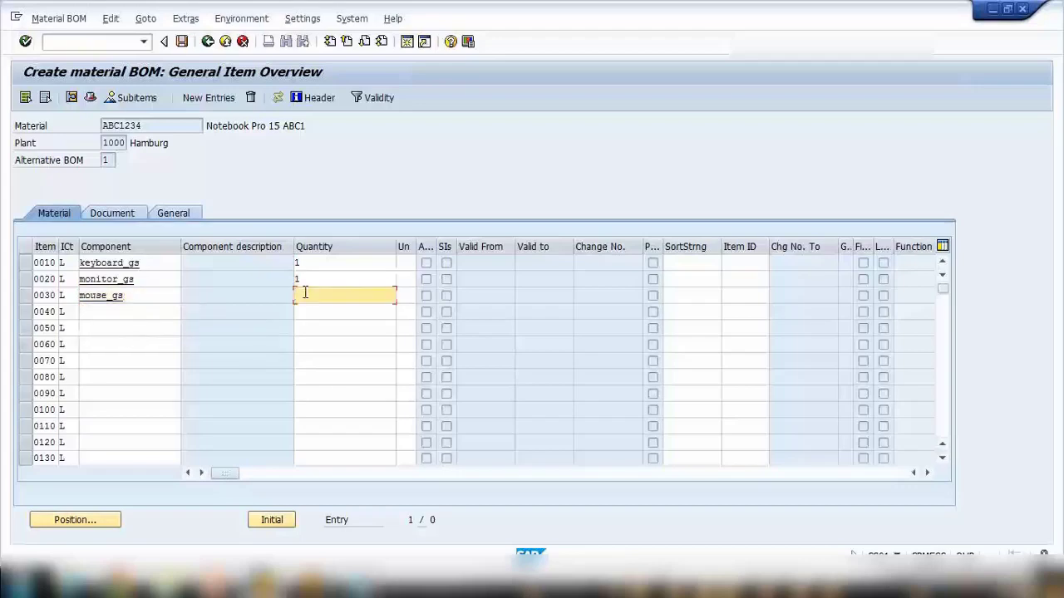
key("Return")
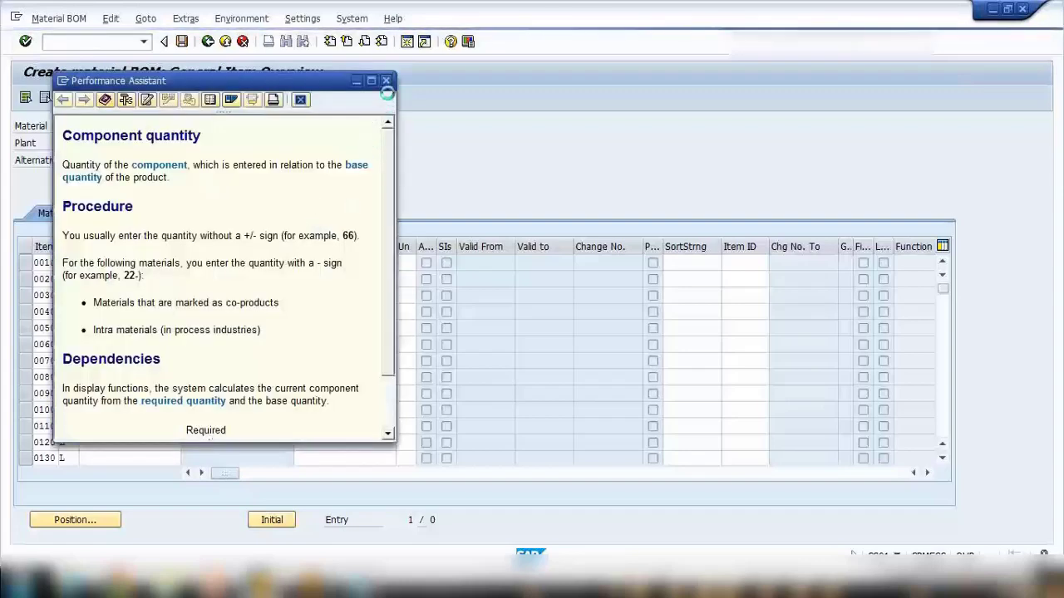
left_click(386, 81)
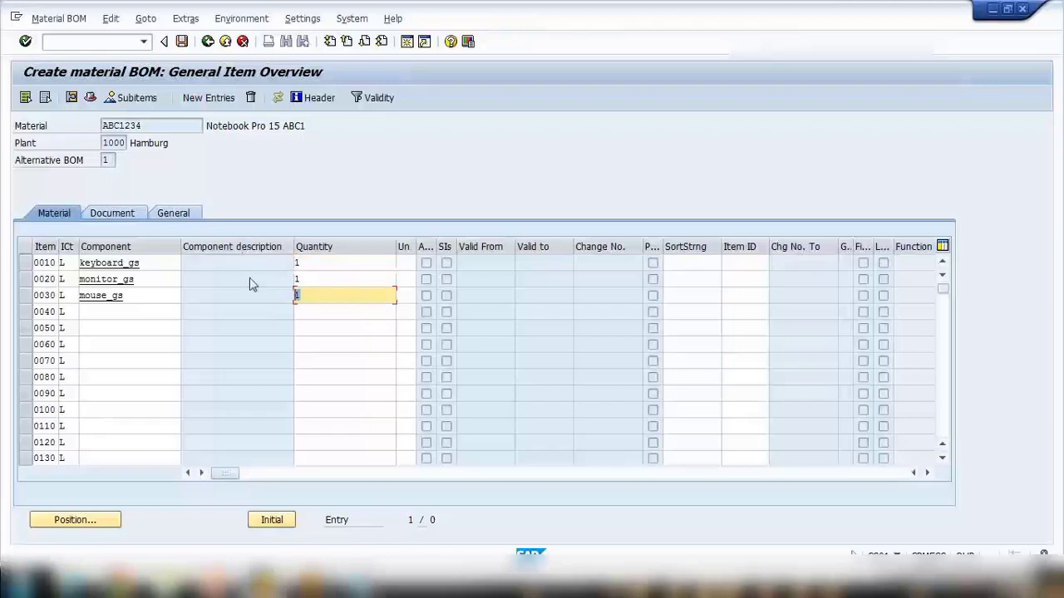
left_click(156, 127)
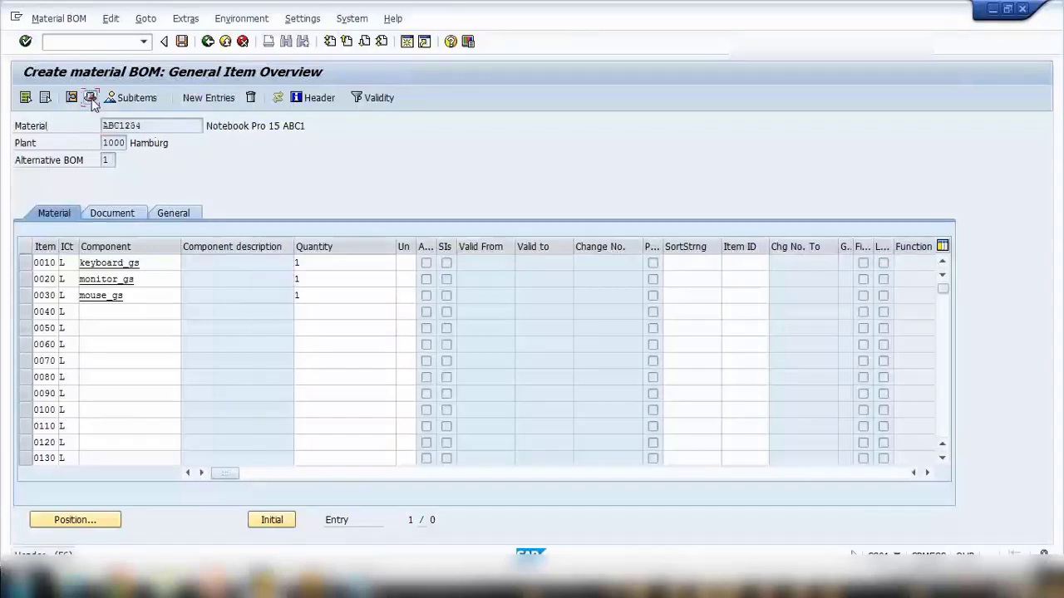
Step: Check the BOM header's base quantity, return to the item list, and save the BOM
left_click(91, 98)
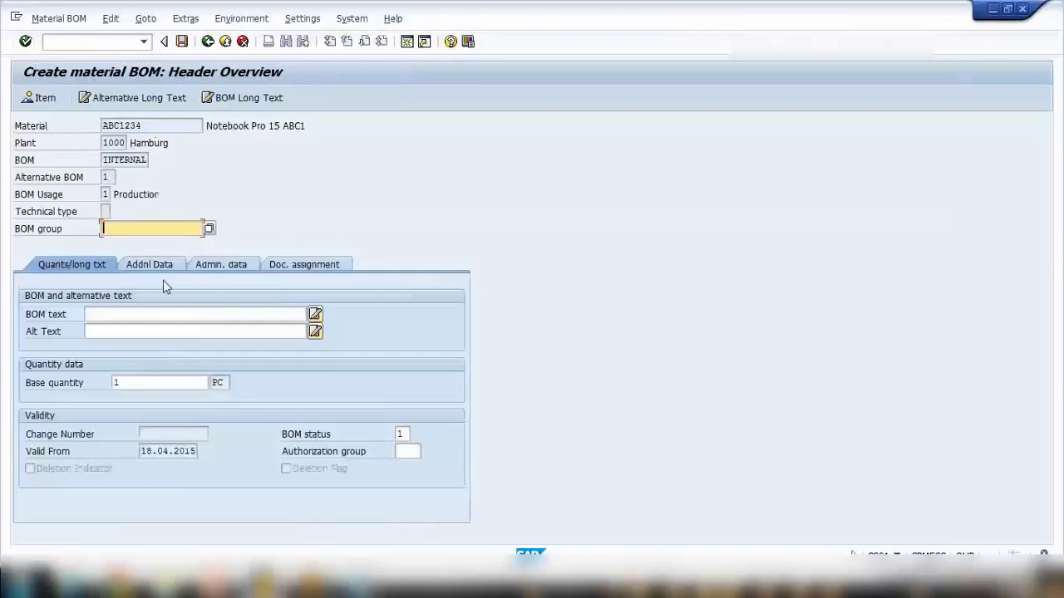
left_click_drag(149, 381, 77, 382)
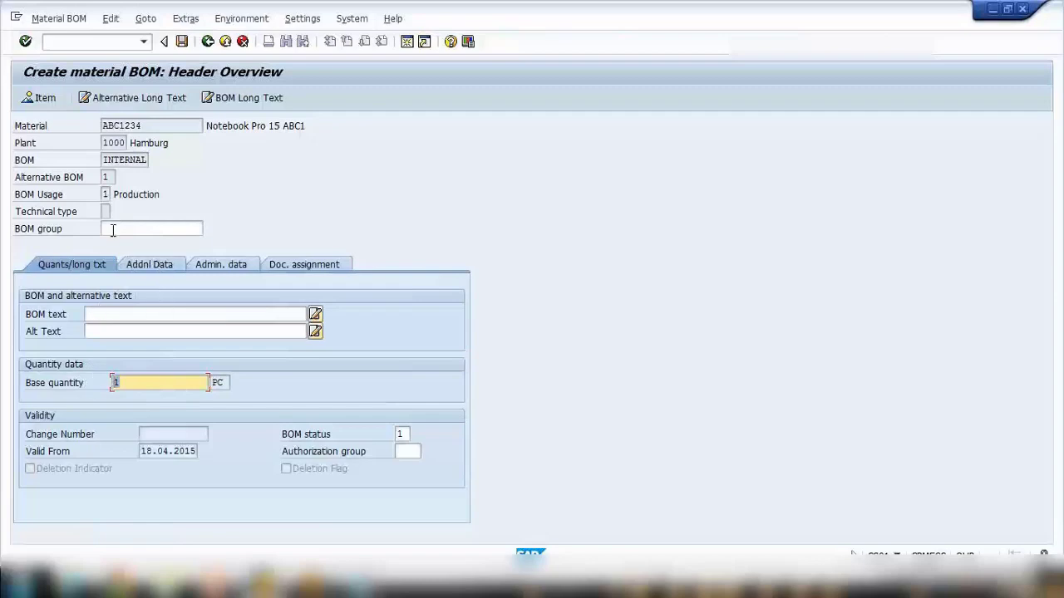
left_click(38, 98)
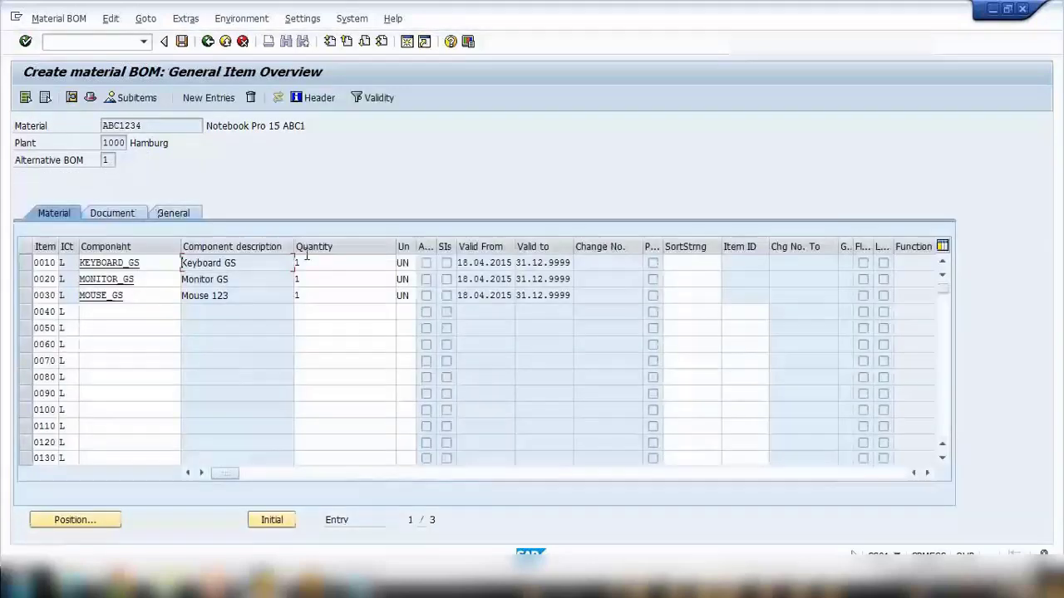
left_click(296, 280)
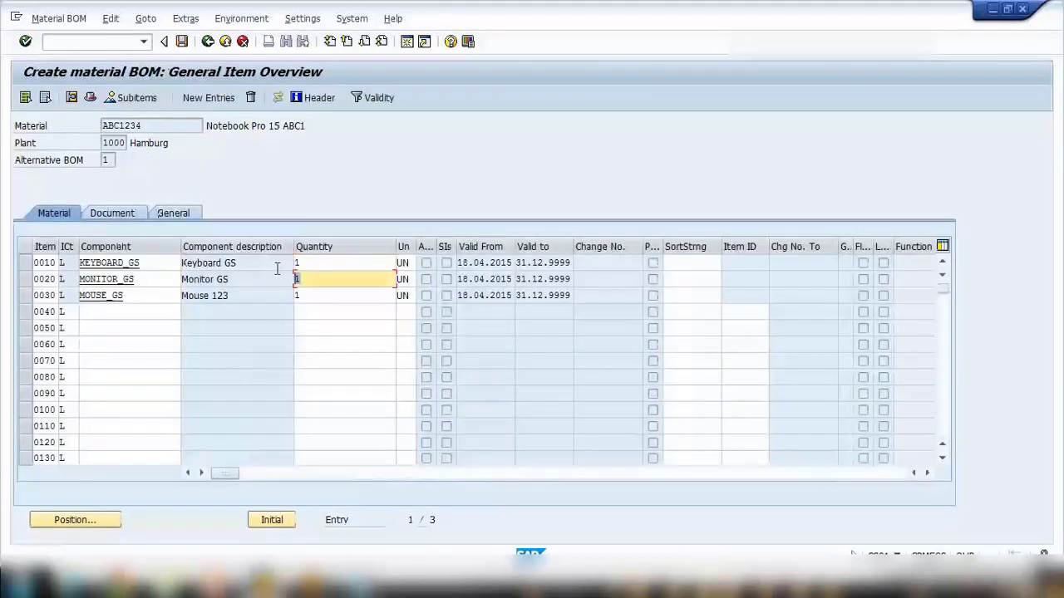
left_click(181, 43)
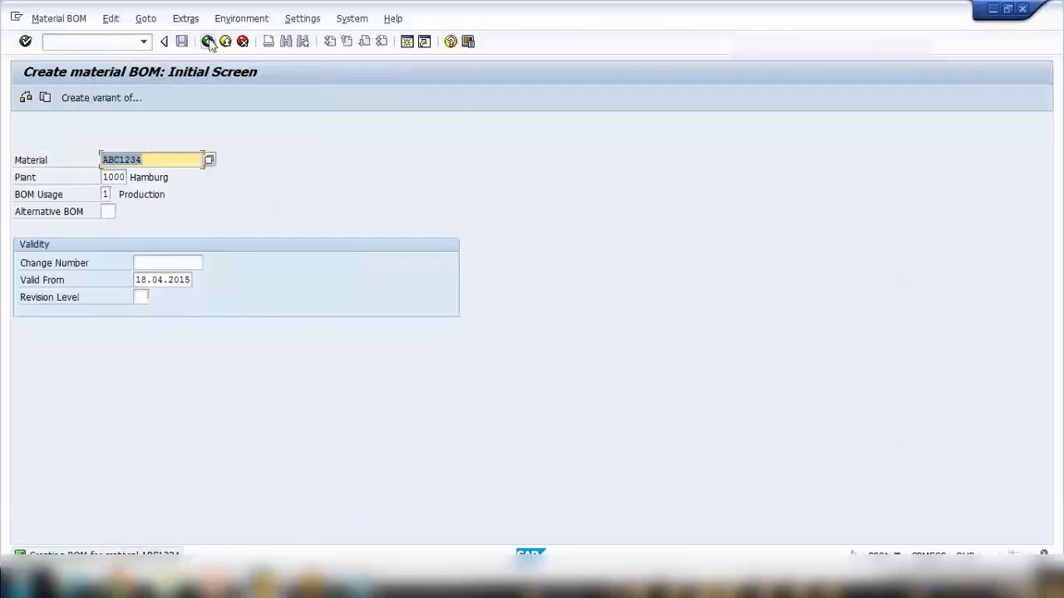
Step: Leave the BOM creation screen and switch back to the SAP window
left_click(208, 41)
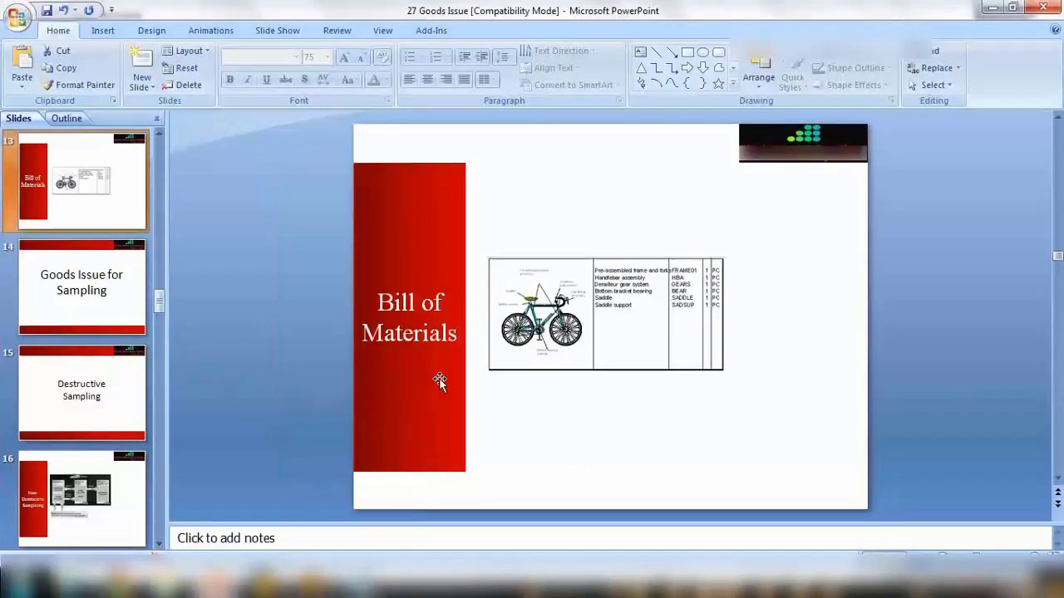
left_click(262, 587)
type("migo")
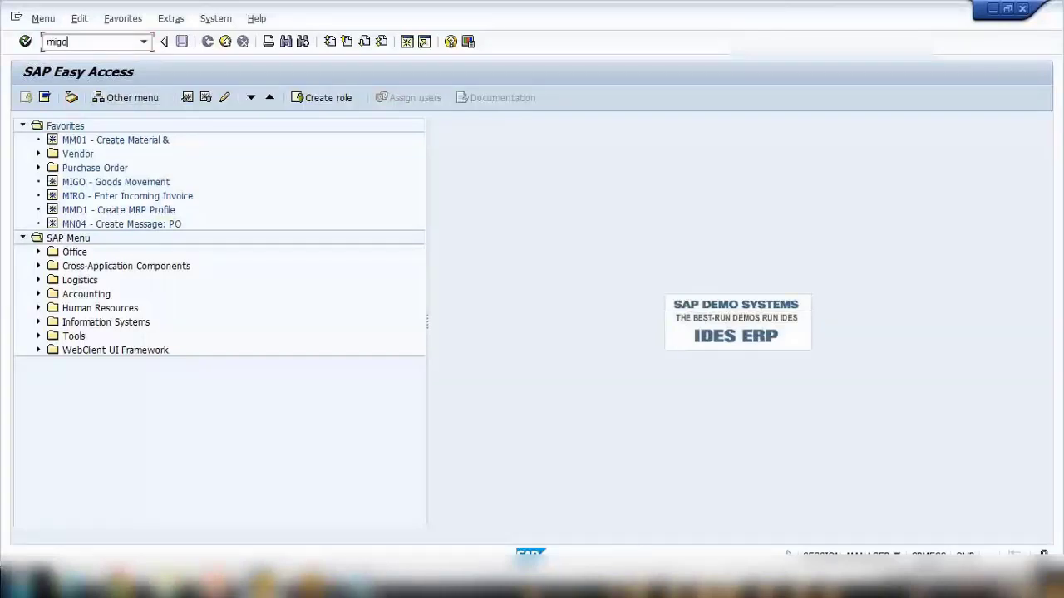
Step: In MIGO, set A07 Goods Issue with reference R10 Other and clear movement type 333
key("Return")
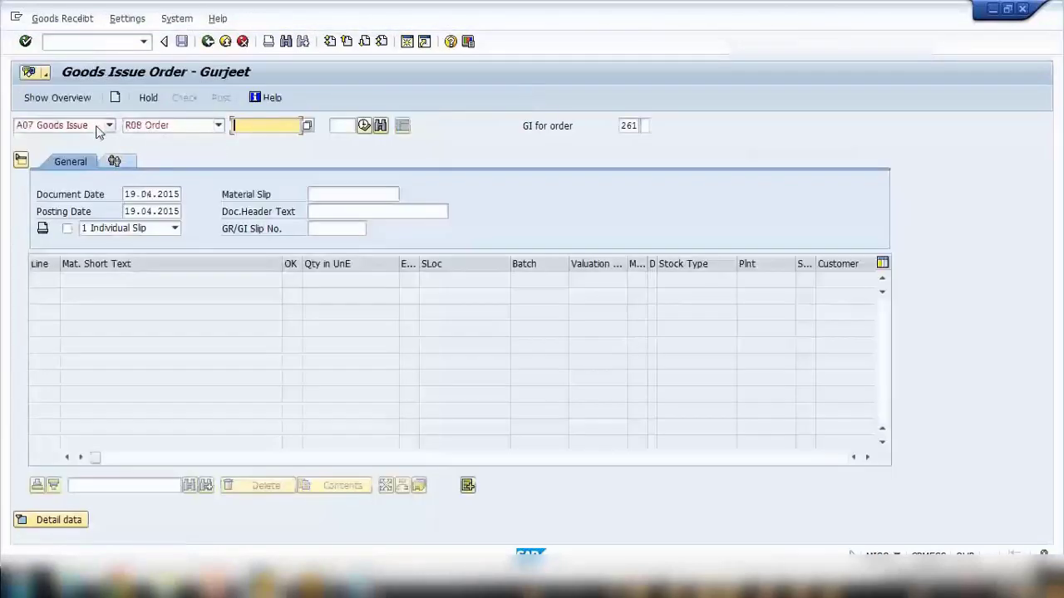
left_click(97, 126)
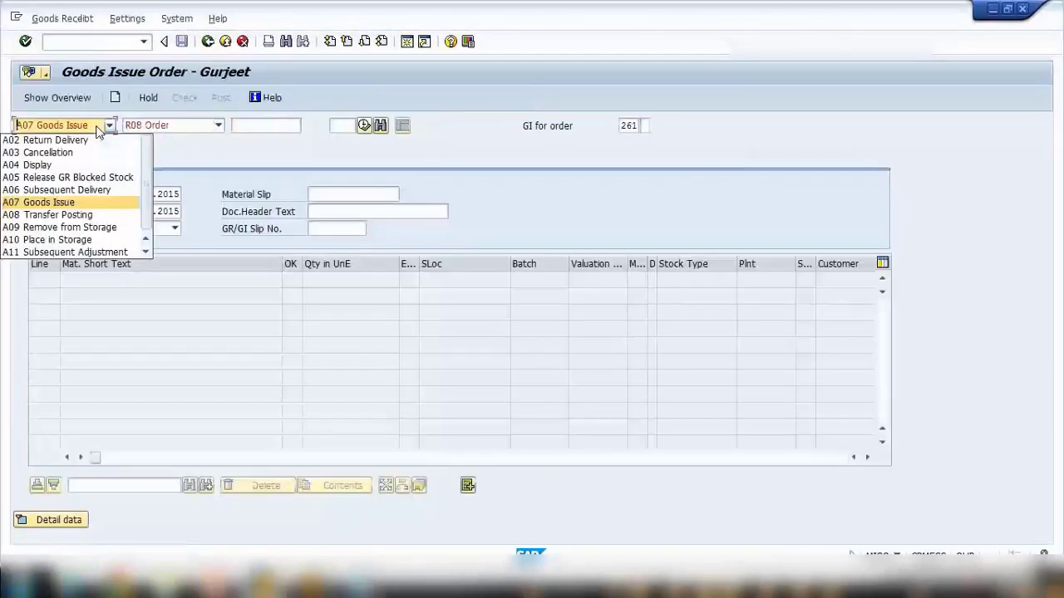
left_click(52, 204)
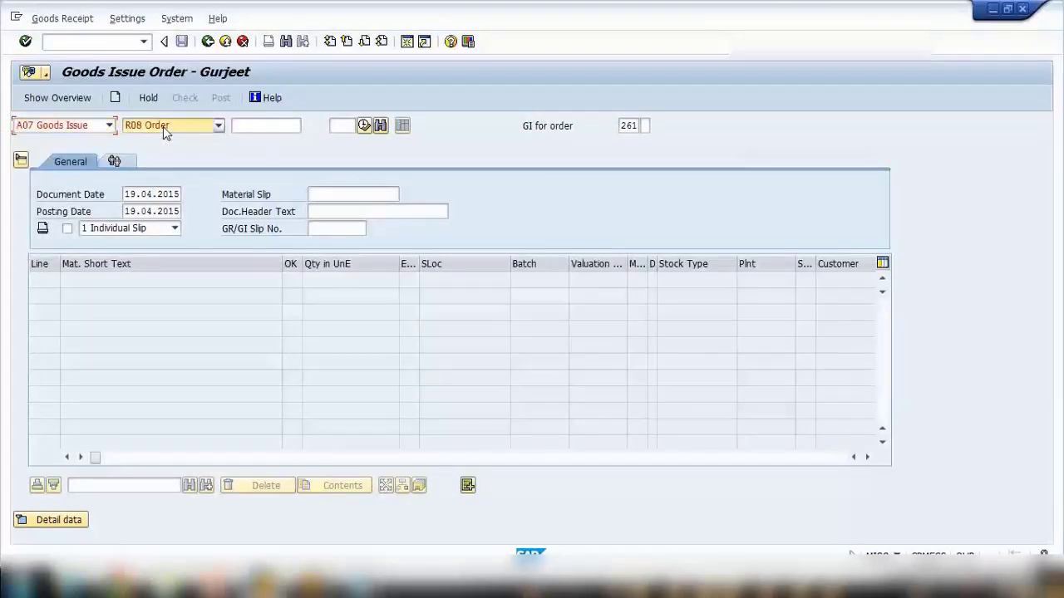
left_click(163, 126)
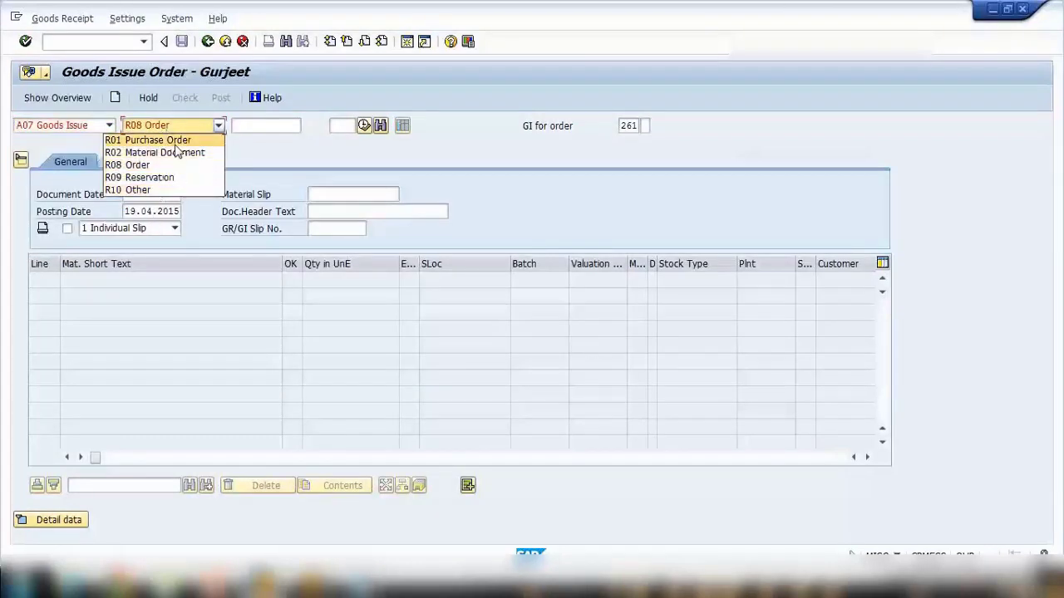
left_click(145, 191)
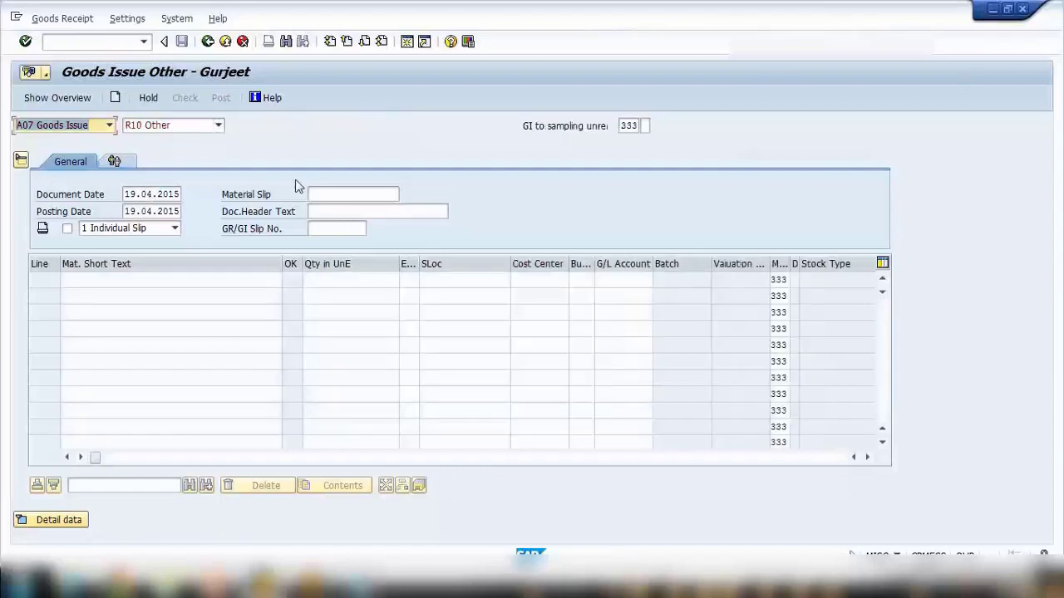
left_click(629, 126)
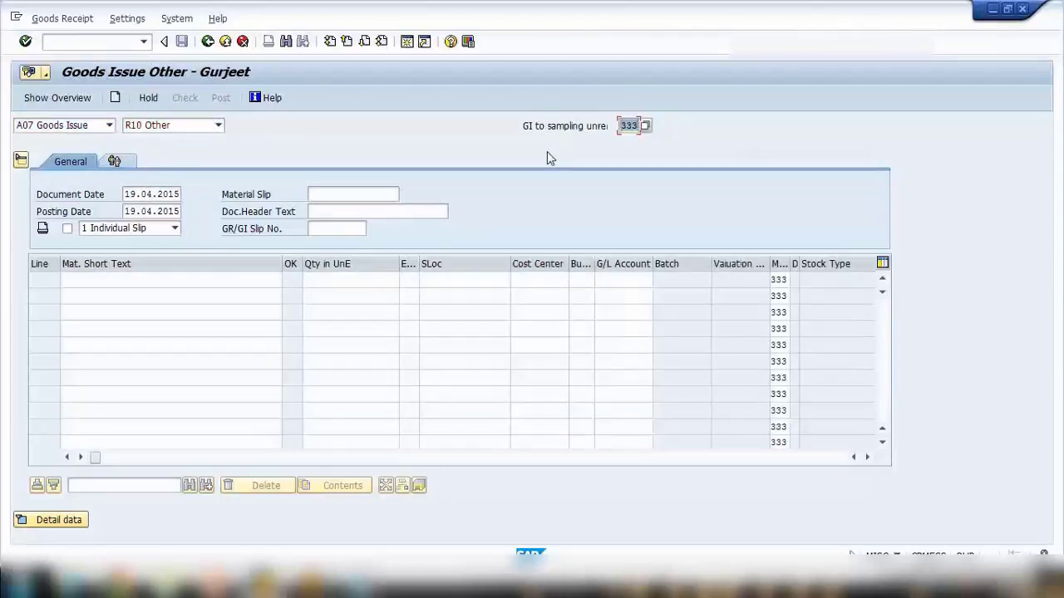
key("Delete")
key("Return")
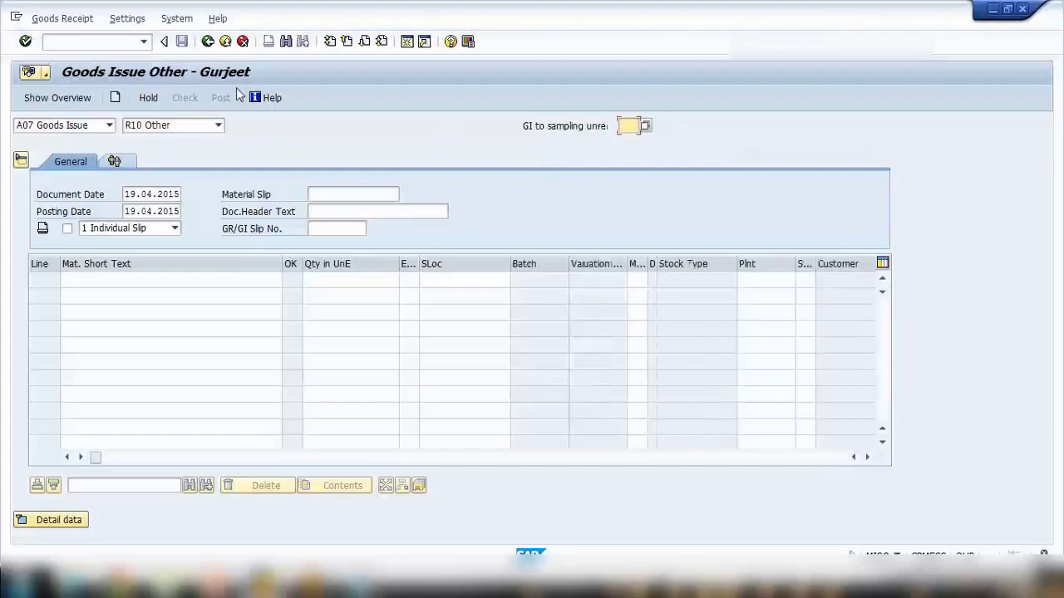
Step: Restart the goods movement transaction with /ngo
left_click(125, 43)
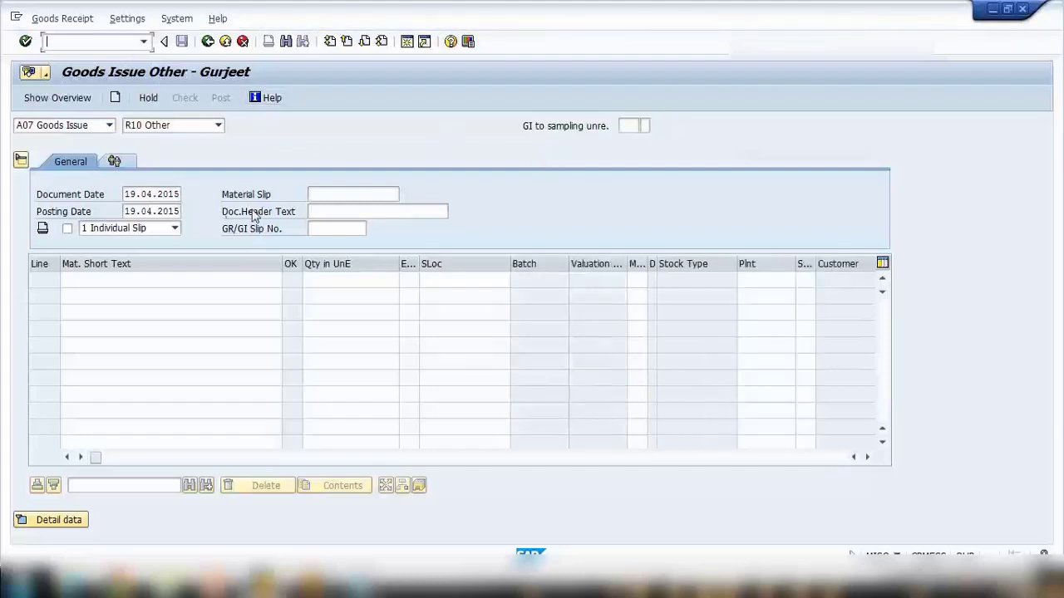
type("/n")
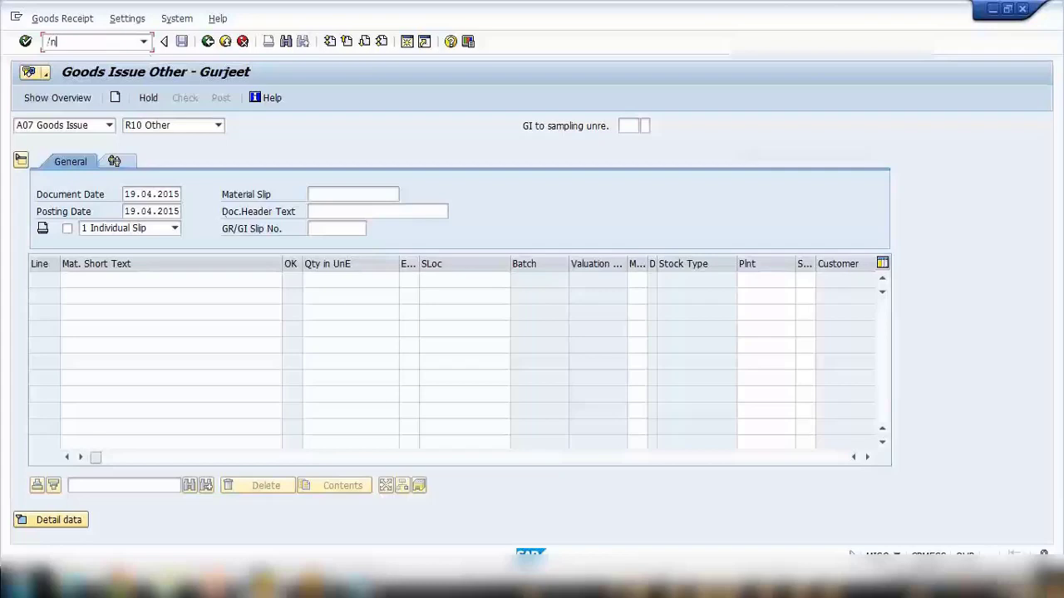
type("go")
key("Return")
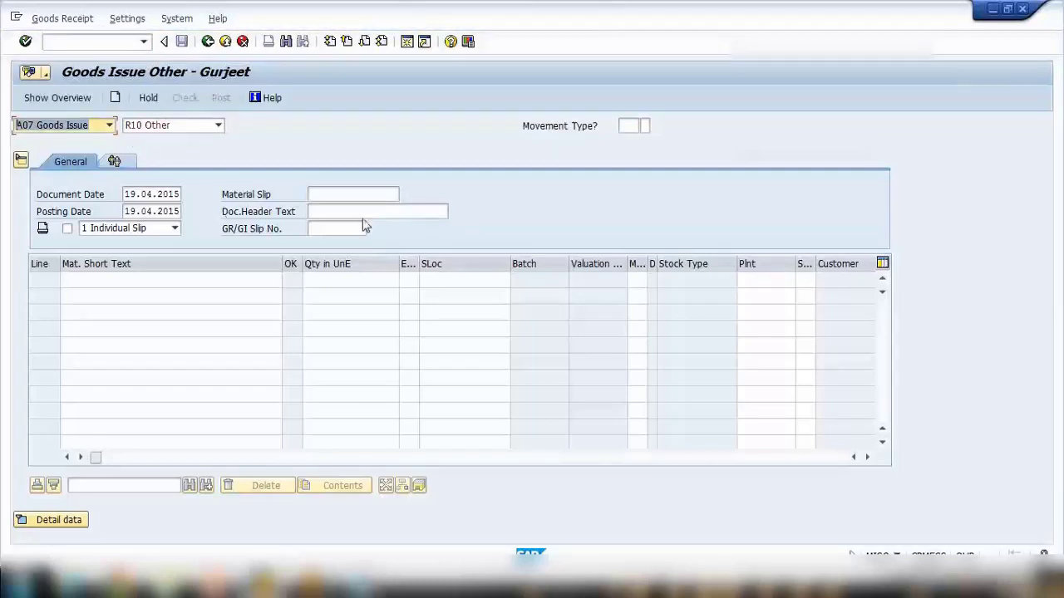
left_click(130, 282)
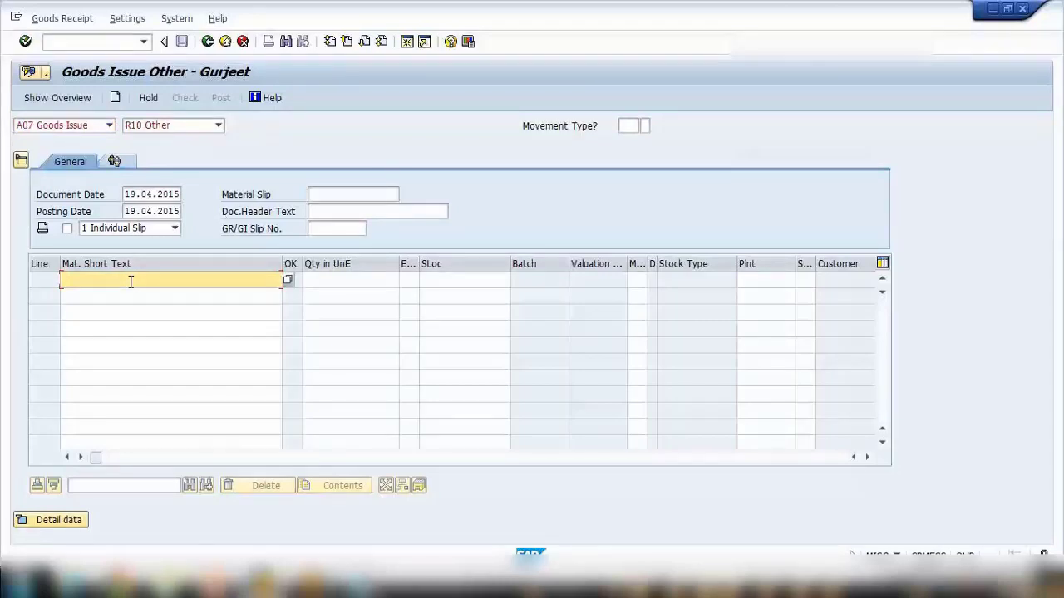
left_click(130, 282)
left_click(131, 281)
left_click(627, 126)
left_click(646, 126)
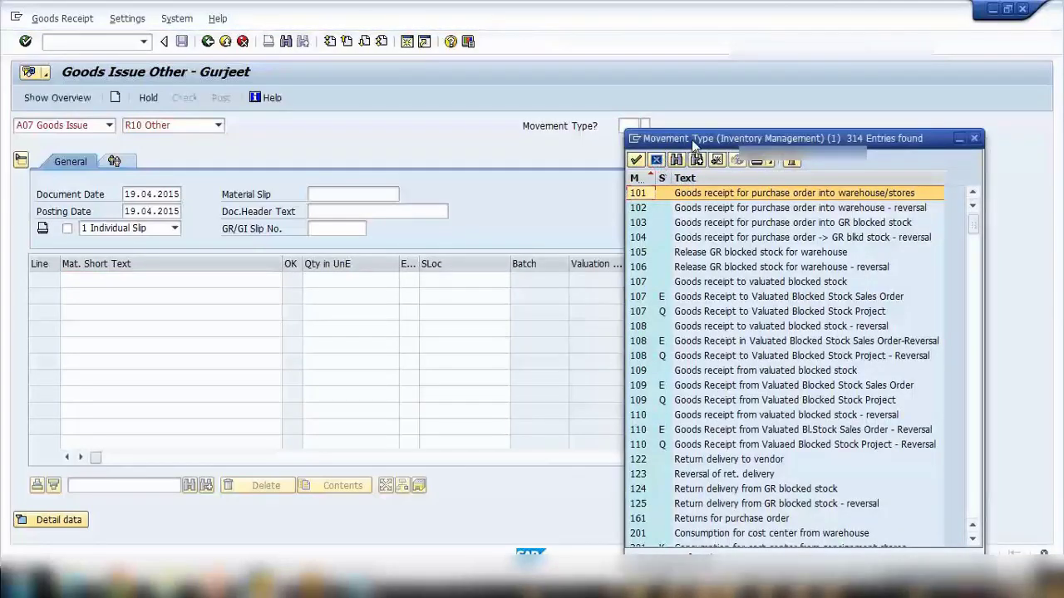
left_click_drag(690, 139, 695, 114)
scroll(698, 254, "down", 6)
scroll(698, 253, "down", 8)
scroll(698, 253, "up", 5)
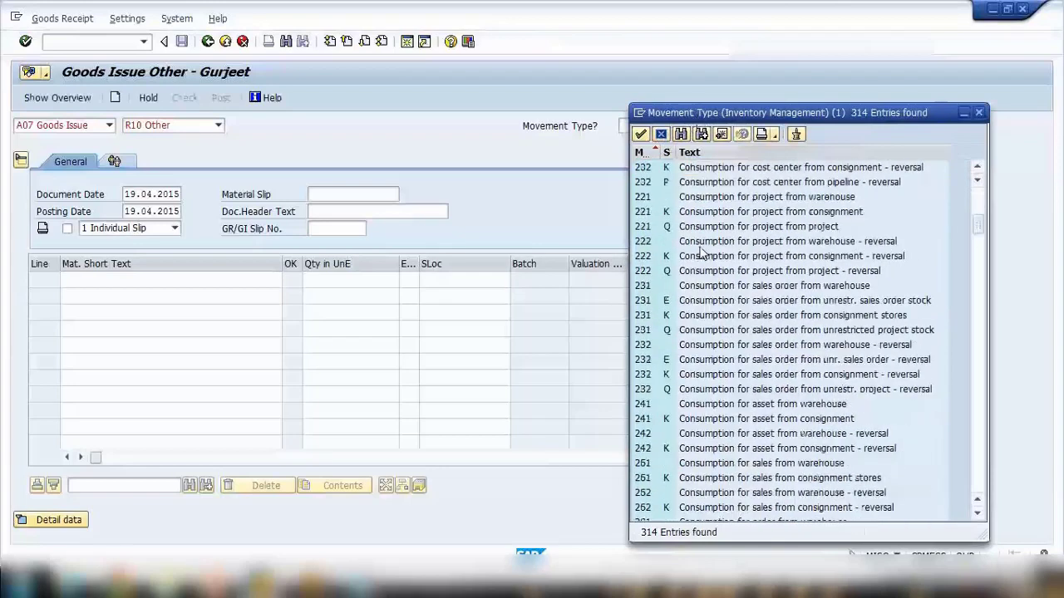
scroll(698, 253, "up", 3)
scroll(700, 254, "down", 3)
scroll(700, 253, "down", 3)
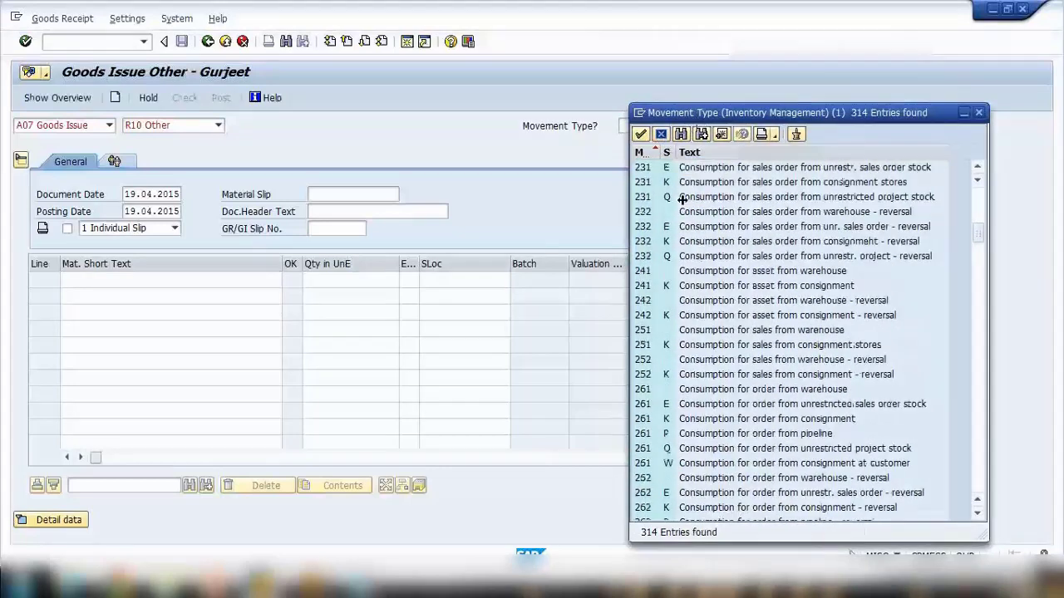
left_click(661, 133)
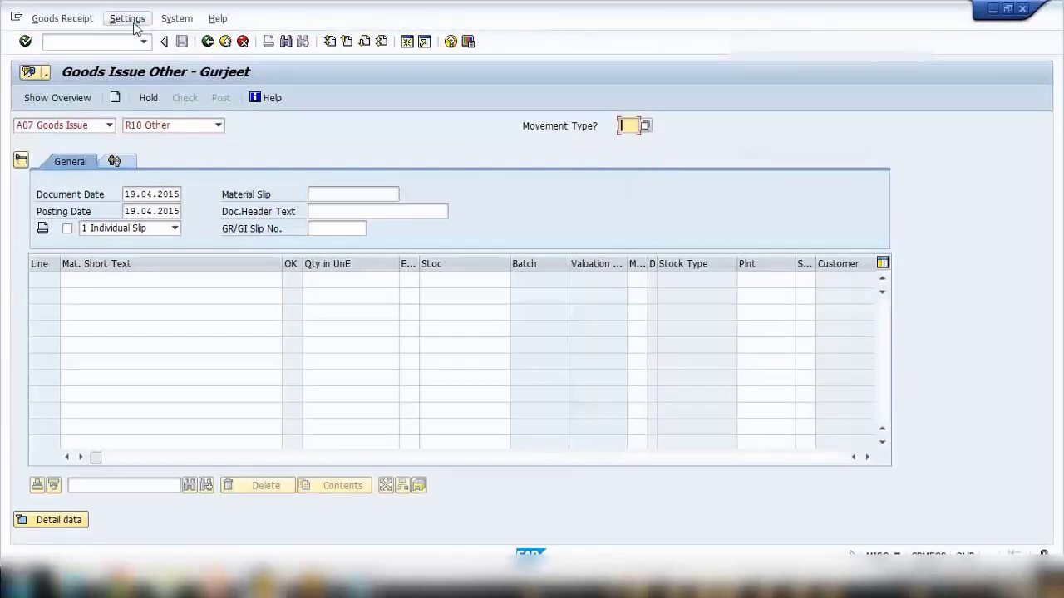
left_click(127, 19)
left_click(145, 38)
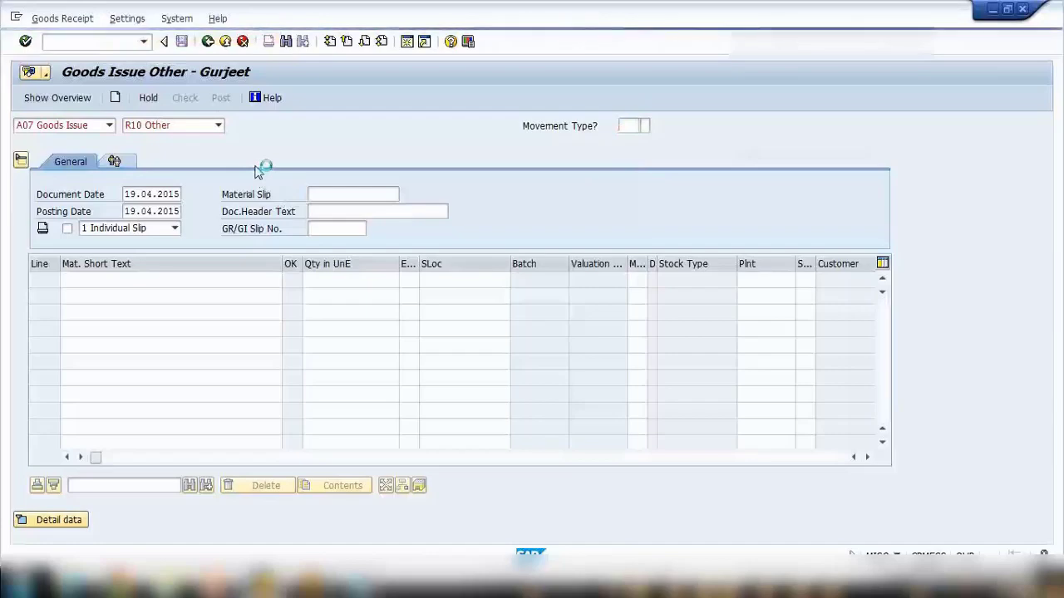